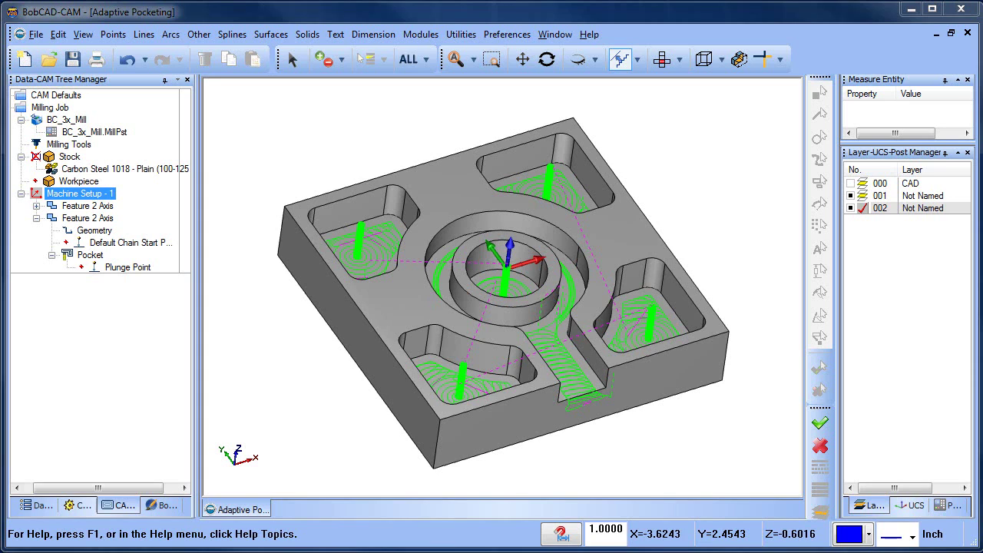
Delete both Feature 2 Axis operations under Machine Setup - 1, confirming each deletion.
middle_click_drag(415, 346, 504, 336)
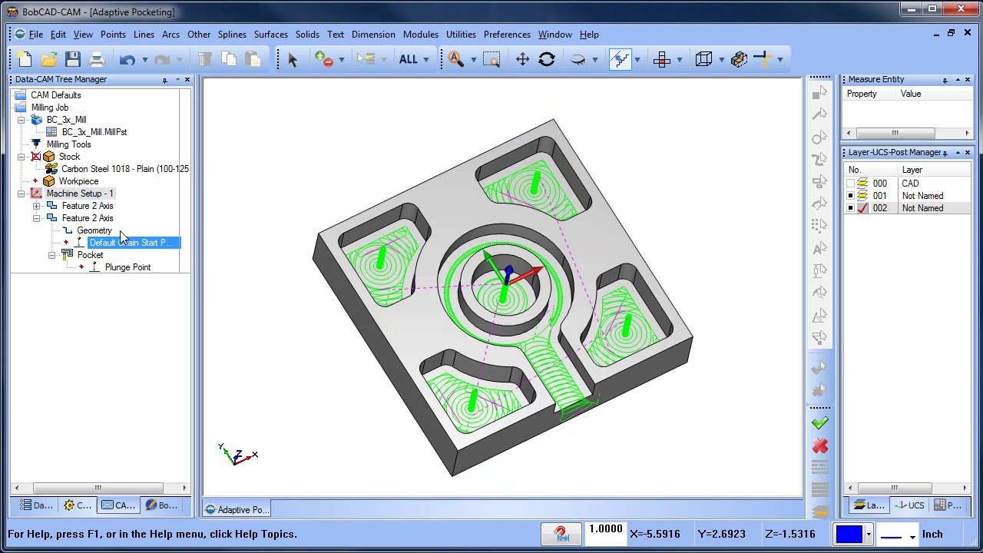
right_click(90, 222)
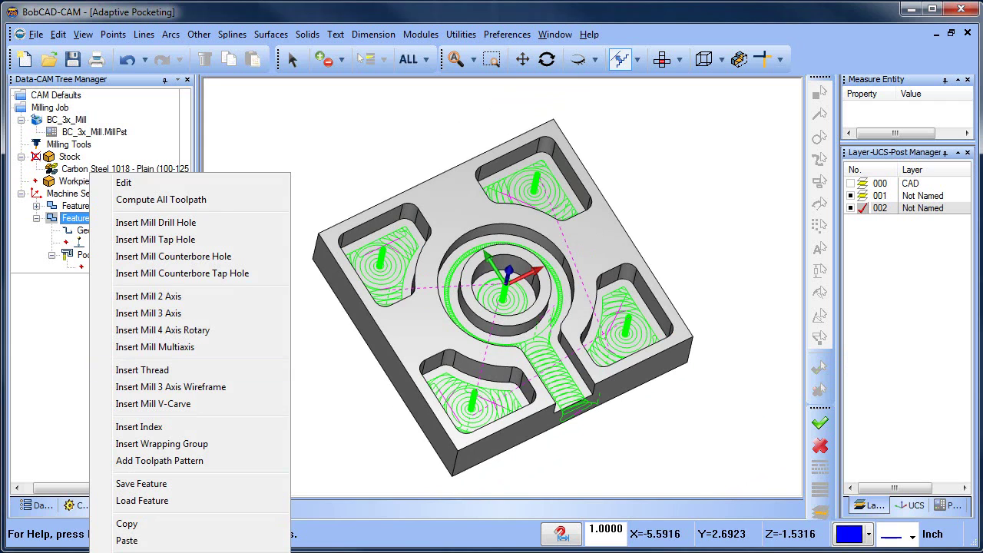
left_click(127, 552)
left_click(472, 325)
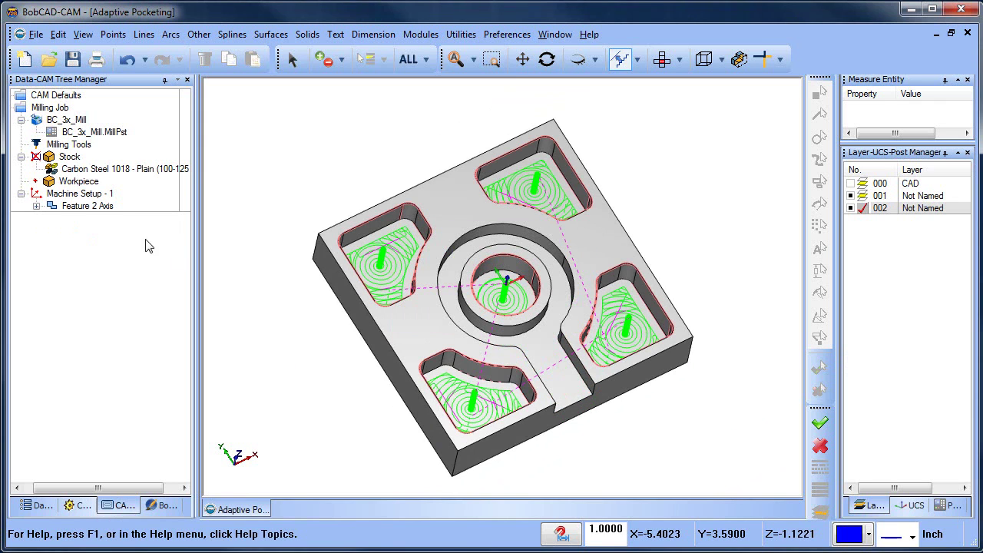
right_click(78, 214)
left_click(126, 552)
left_click(475, 326)
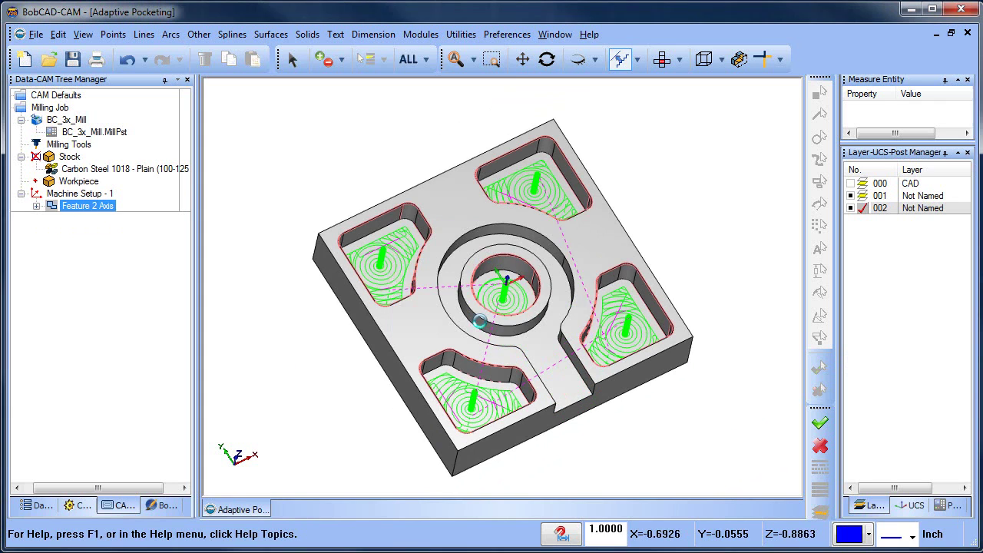
scroll(415, 294, "up", 2)
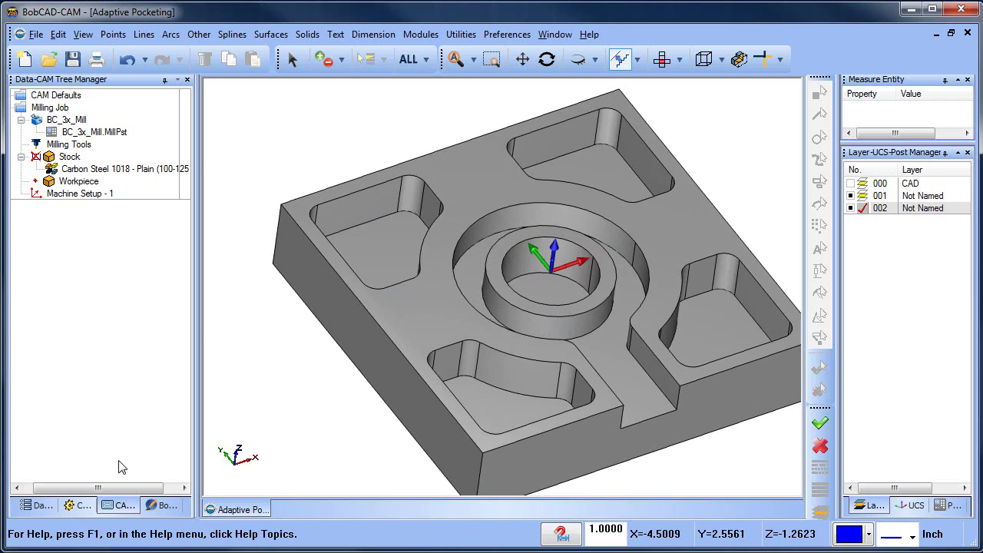
Apply a 0.25 constant Solid Fillet to the upper-left, top-right, lower-right and lower-left pocket floors.
left_click(308, 35)
left_click(329, 129)
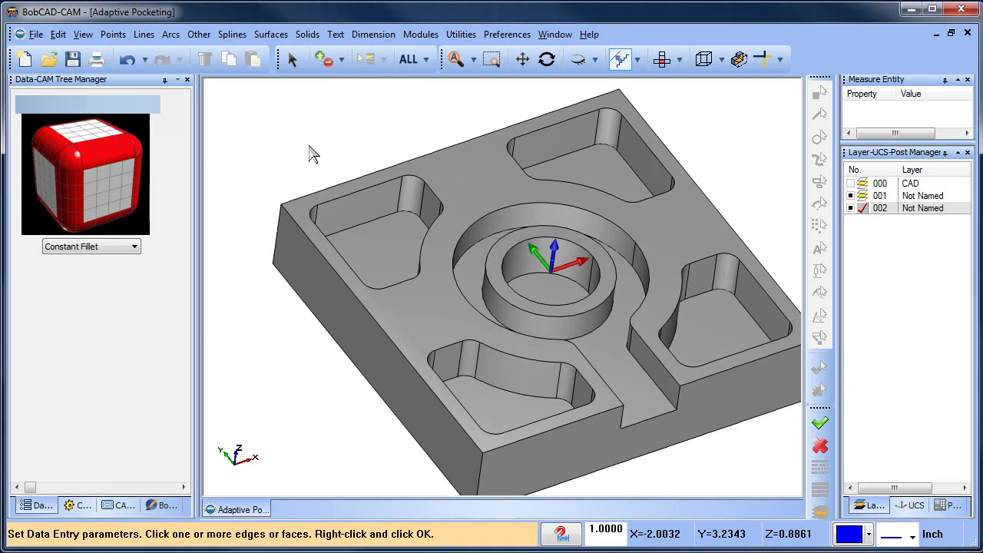
left_click(389, 256)
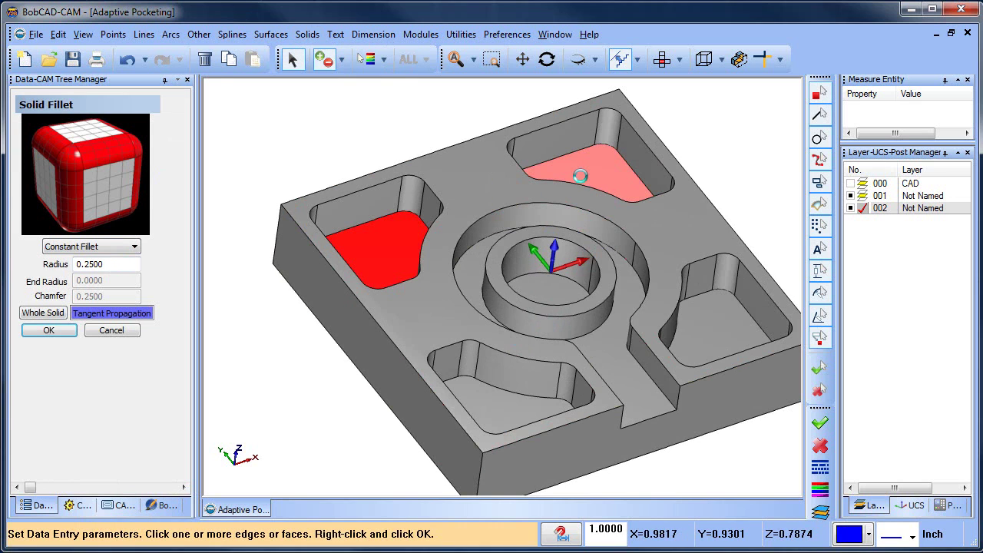
left_click(629, 184)
left_click(726, 345)
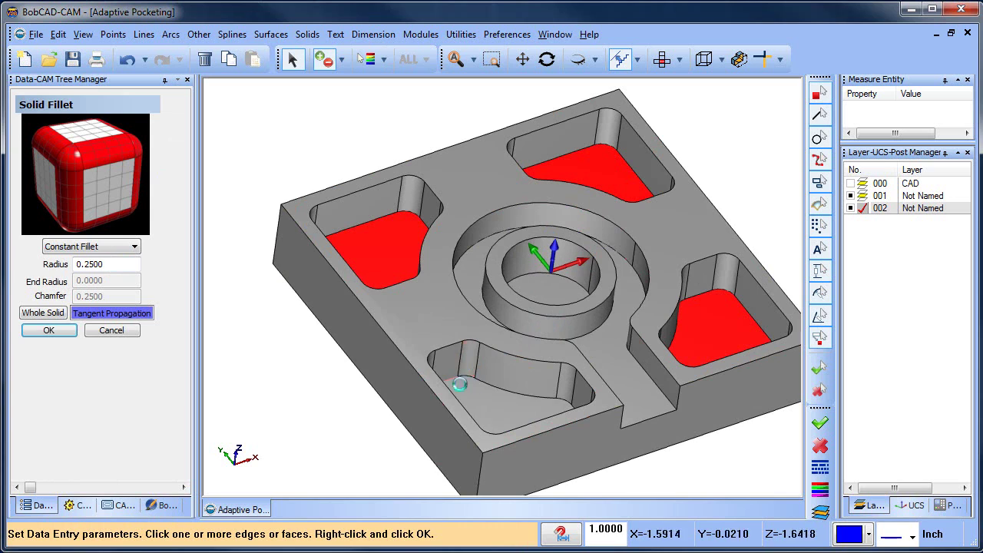
left_click(494, 406)
right_click(315, 393)
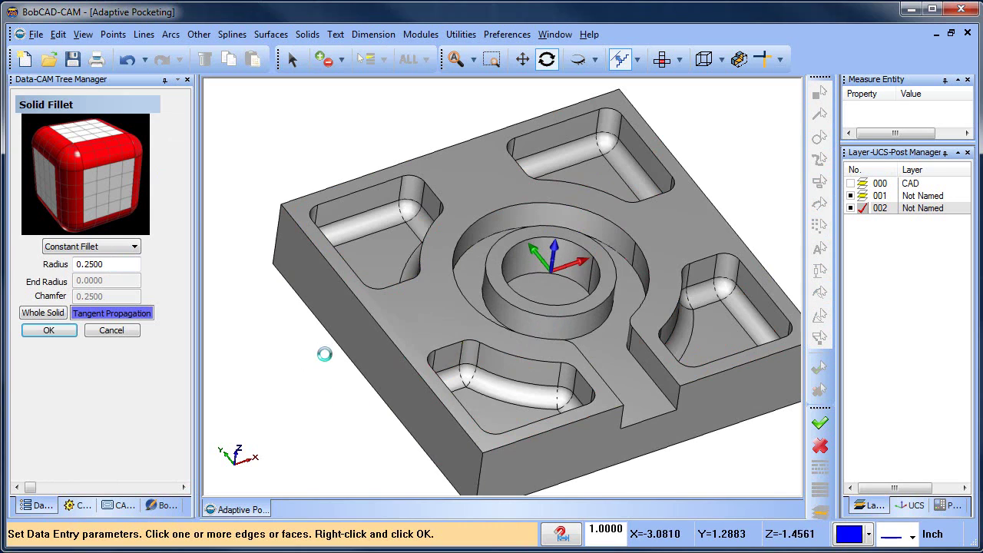
middle_click_drag(323, 351, 525, 275)
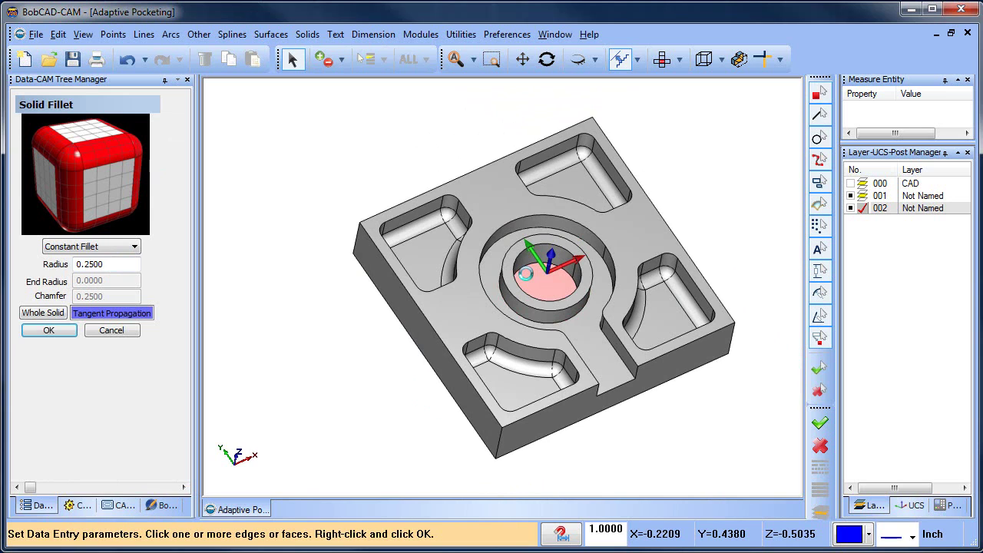
left_click(121, 333)
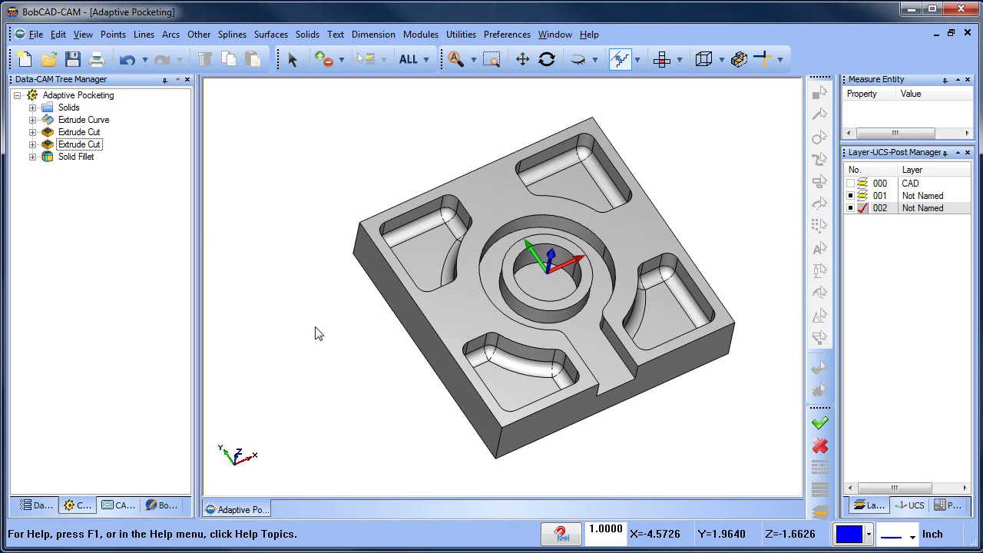
Start a new Mill 3 Axis feature on Machine Setup - 1.
middle_click_drag(550, 297, 482, 315)
left_click(115, 505)
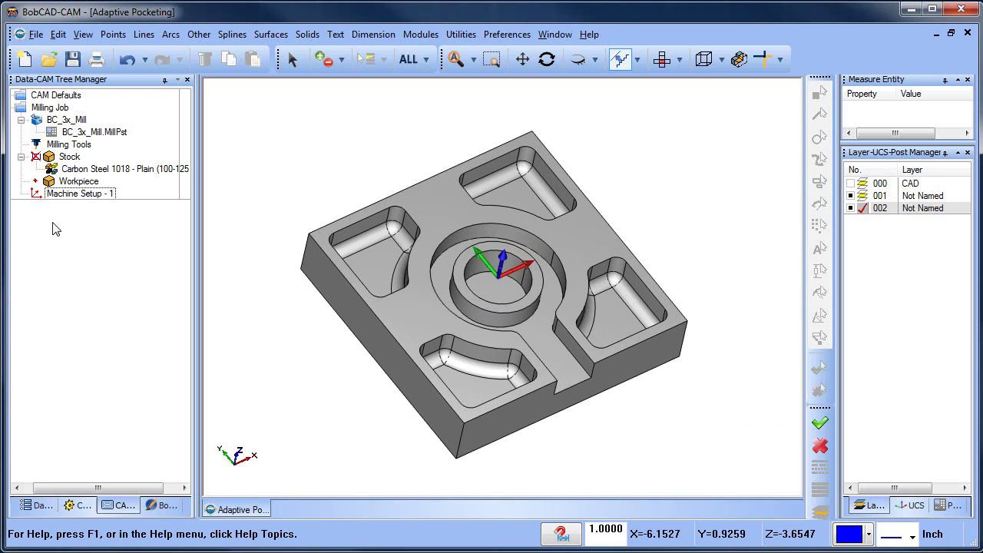
left_click(77, 194)
right_click(77, 193)
left_click(182, 323)
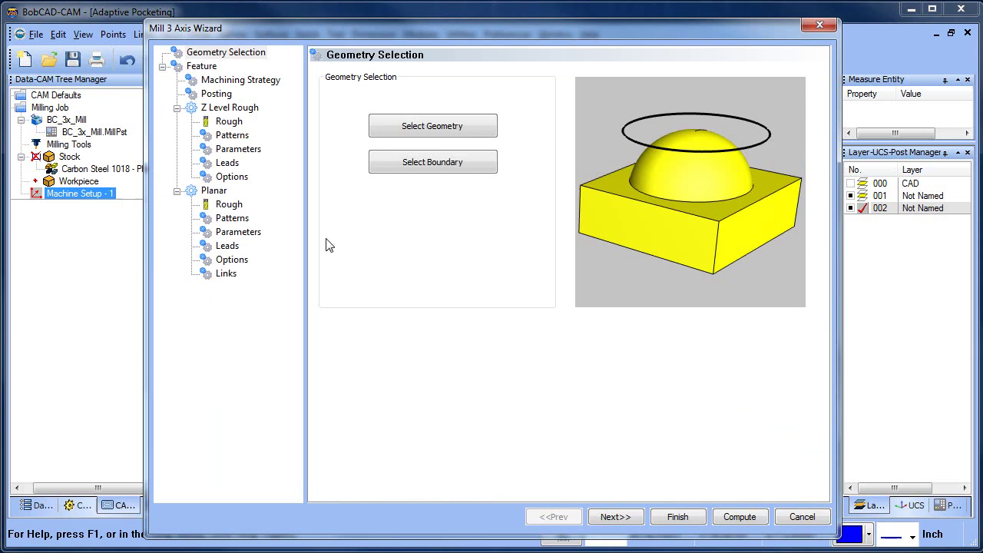
Select the whole part as geometry and a constant-Z pocket loop as the boundary, then advance to strategy.
left_click(456, 133)
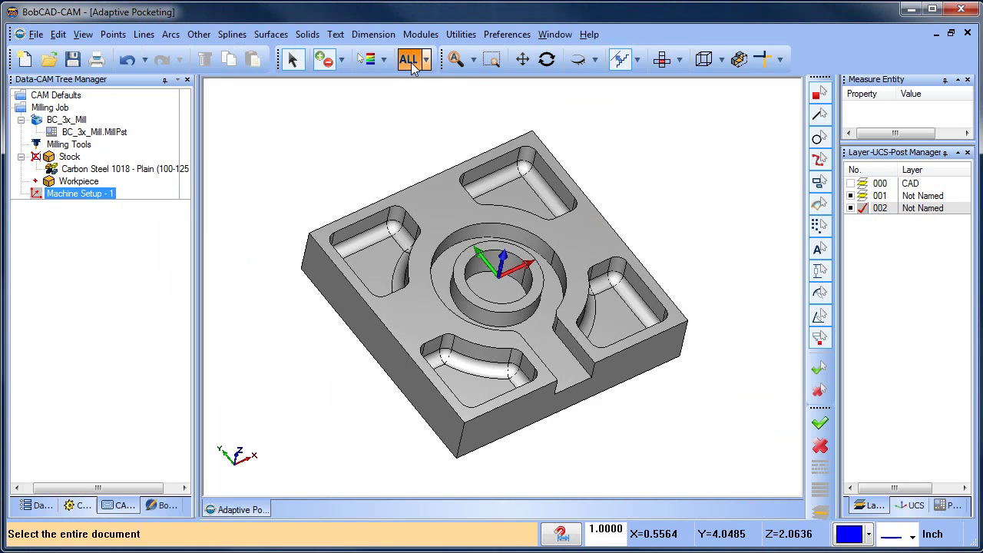
left_click(409, 60)
key("Return")
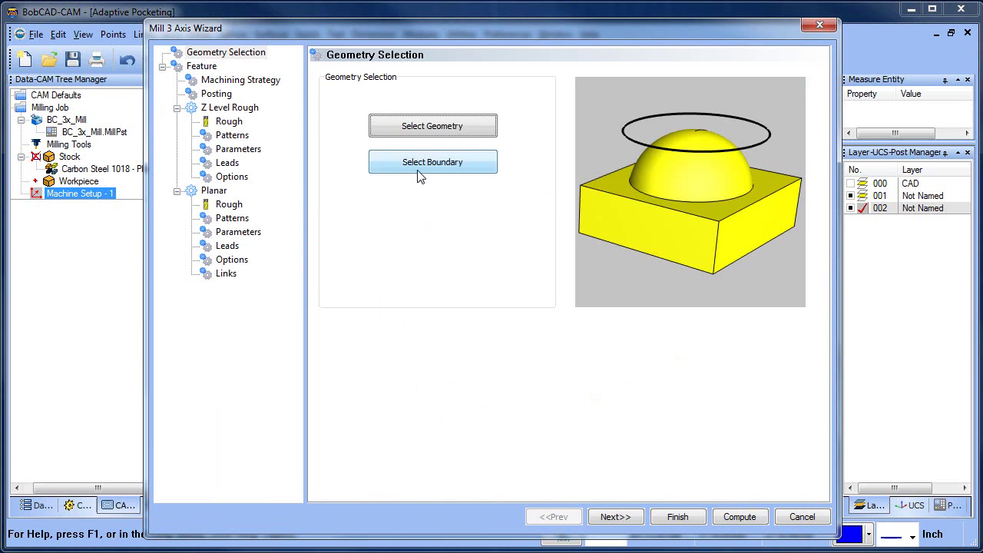
left_click(430, 162)
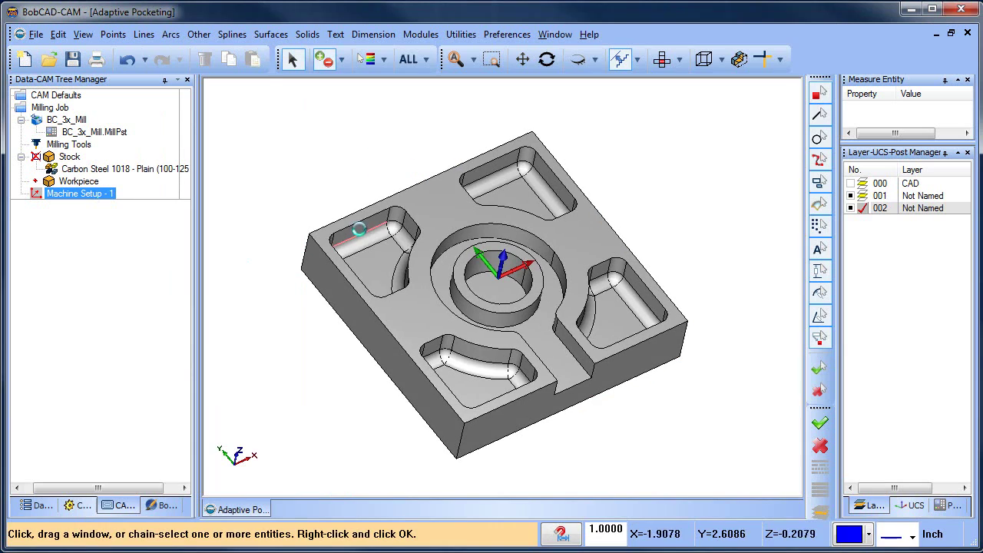
left_click(366, 223)
left_click(400, 227)
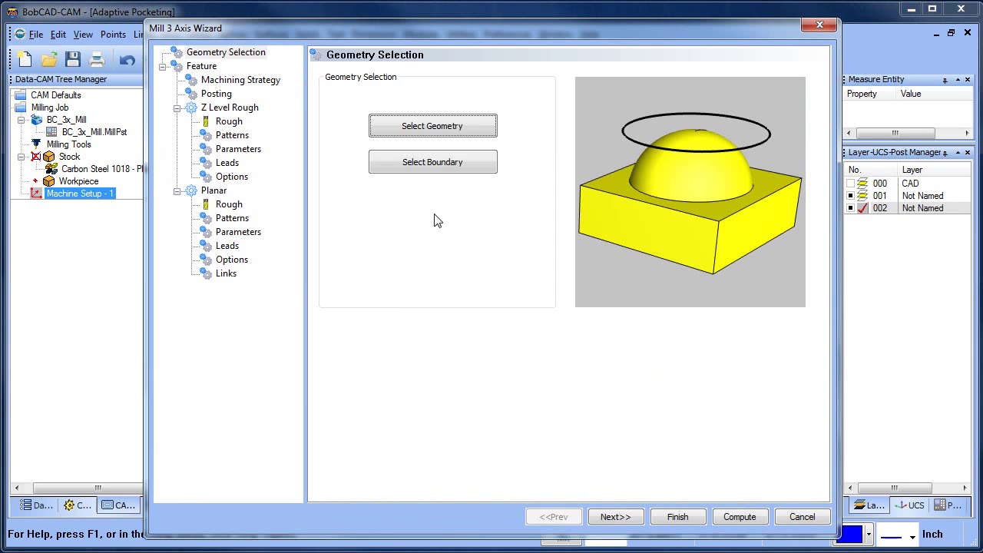
left_click(620, 516)
left_click(625, 519)
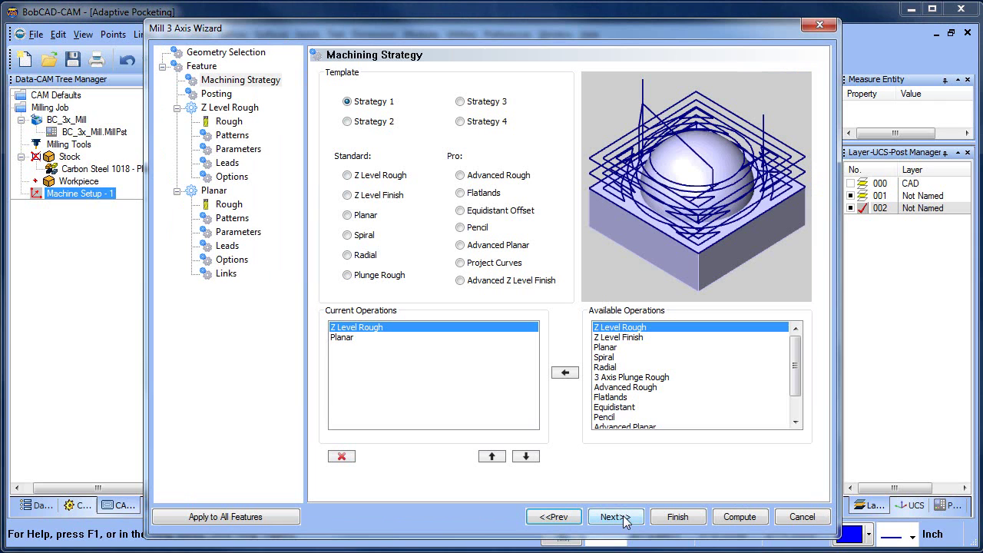
Choose Advanced Rough with a 0.375 diameter, 0 corner radius tool and the Adaptive Roughing pattern.
left_click(459, 176)
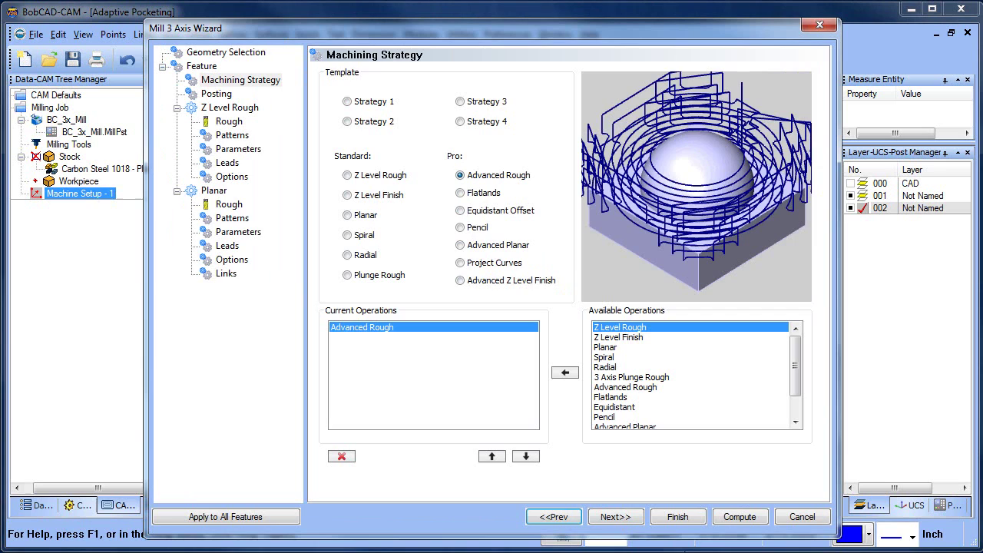
left_click(619, 517)
left_click(228, 122)
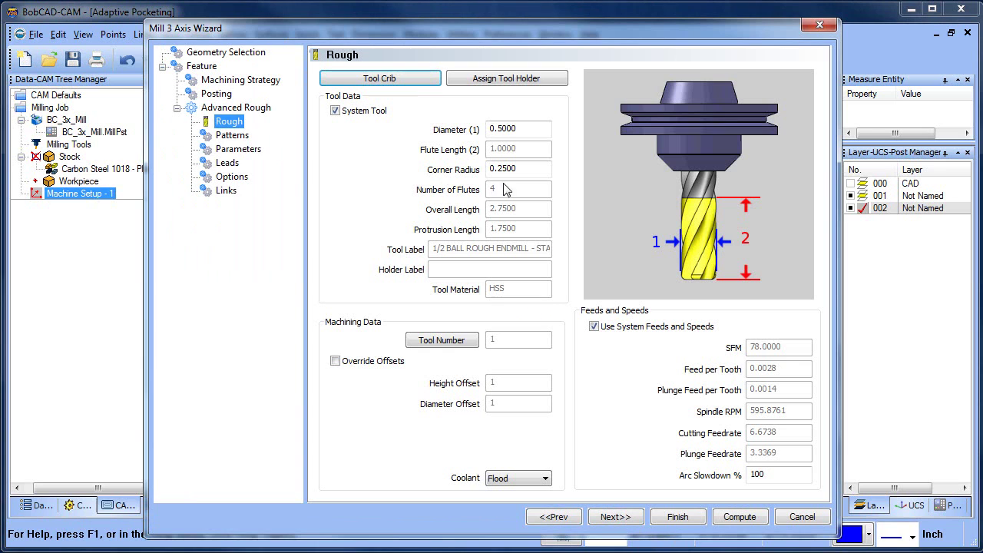
double_click(535, 131)
type(".375")
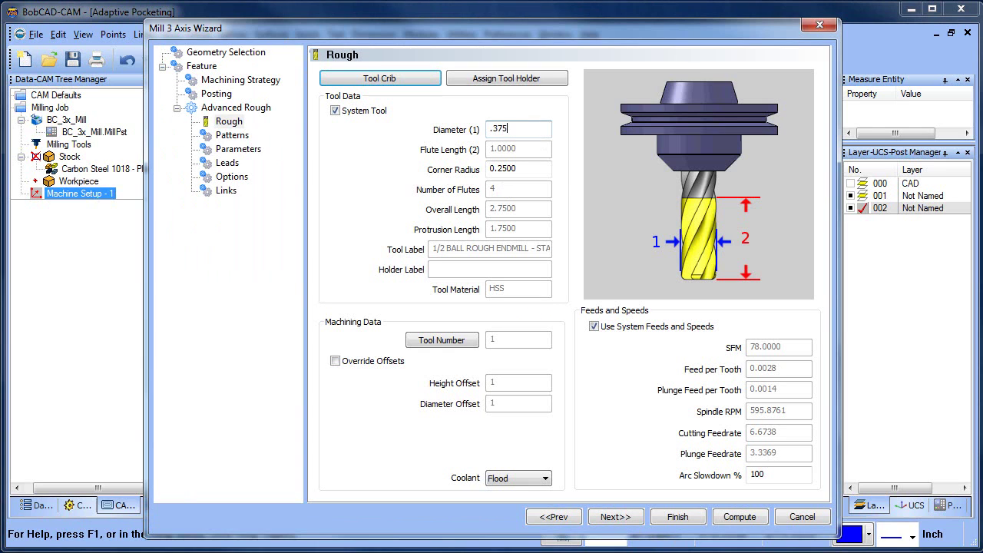
left_click(533, 169)
double_click(533, 169)
type("0")
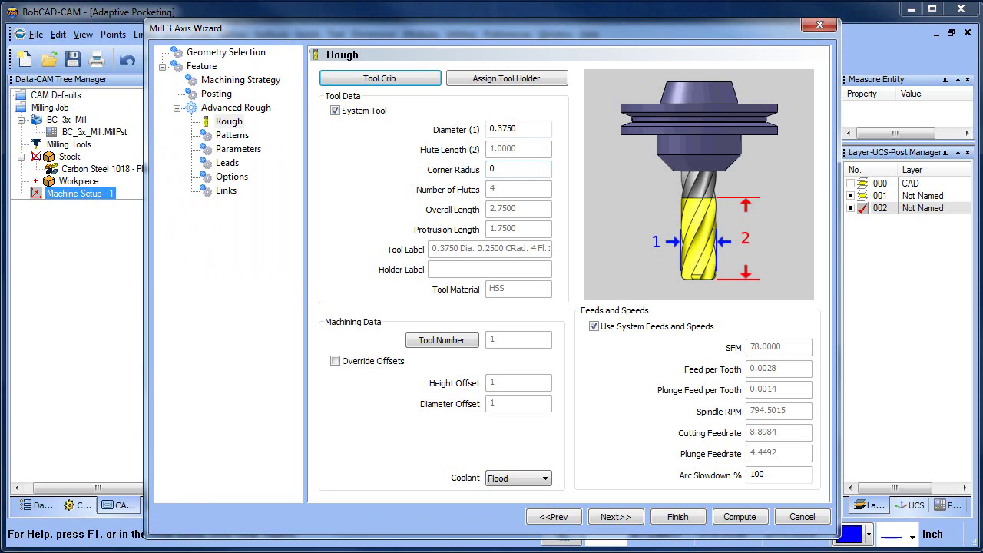
left_click(534, 128)
left_click(231, 135)
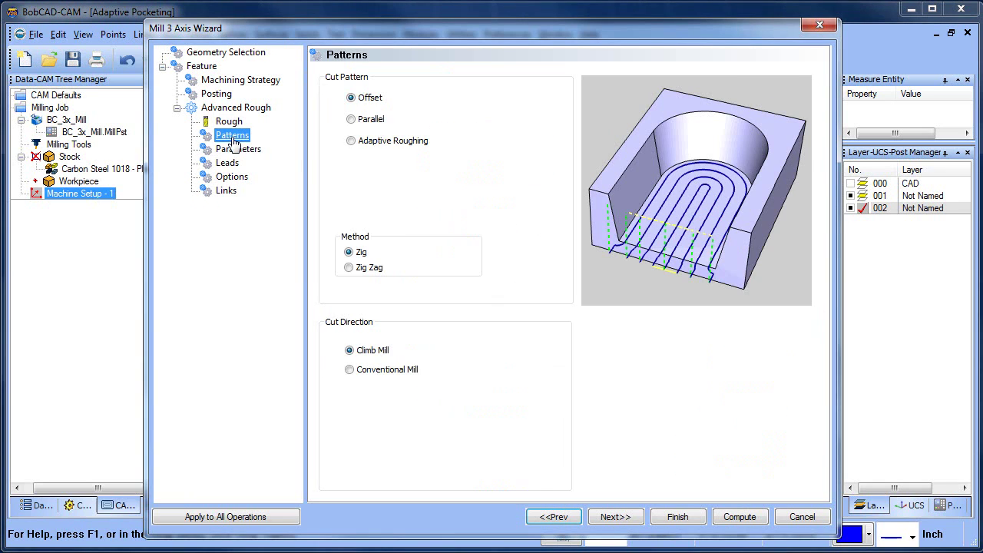
left_click(351, 140)
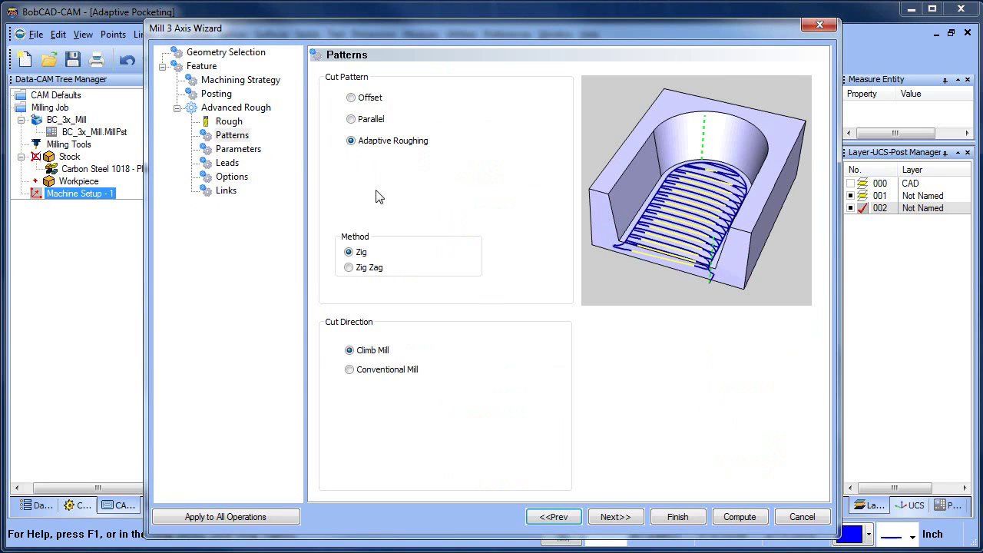
Set the roughing depth of cut to 0.75 and the stepover to 0.1875.
left_click(247, 153)
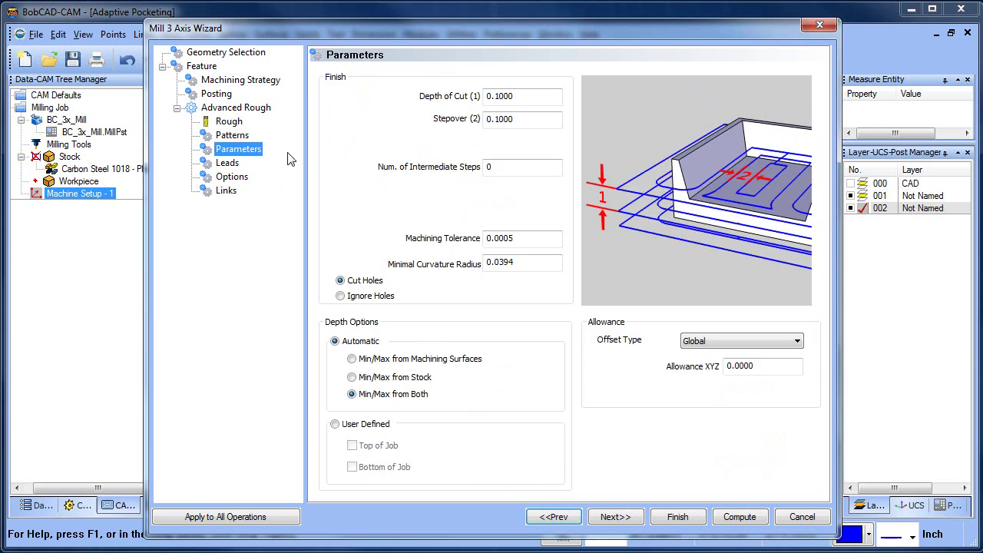
left_click(527, 97)
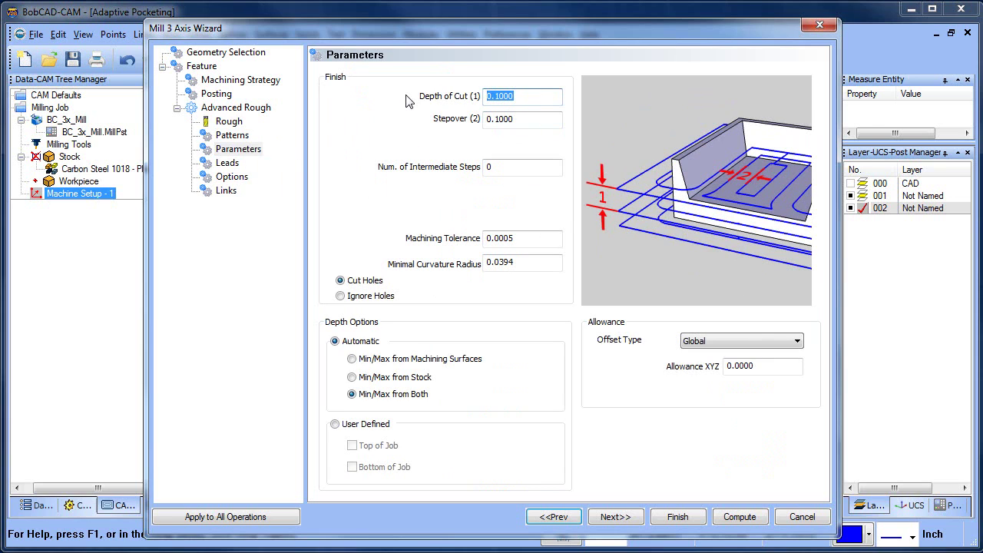
type(".75")
left_click(535, 120)
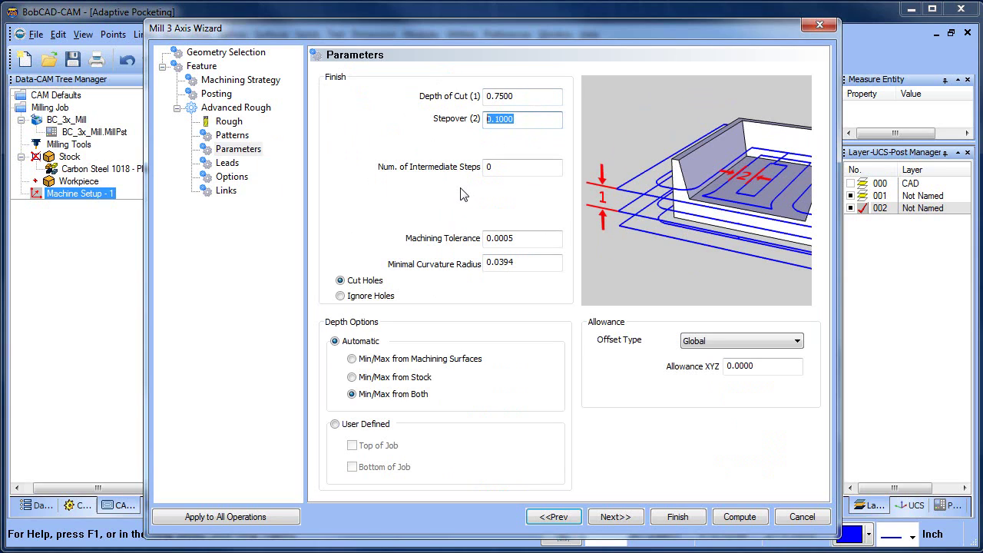
type(".1875")
left_click(515, 95)
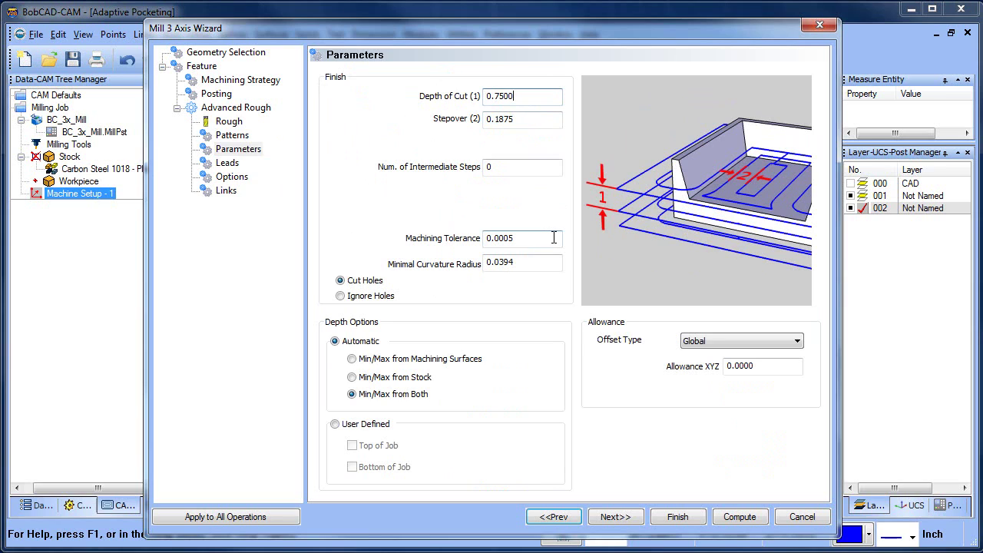
Use a Side and Bottom offset type with 0.015 side allowance and .001 machining tolerance.
left_click(759, 342)
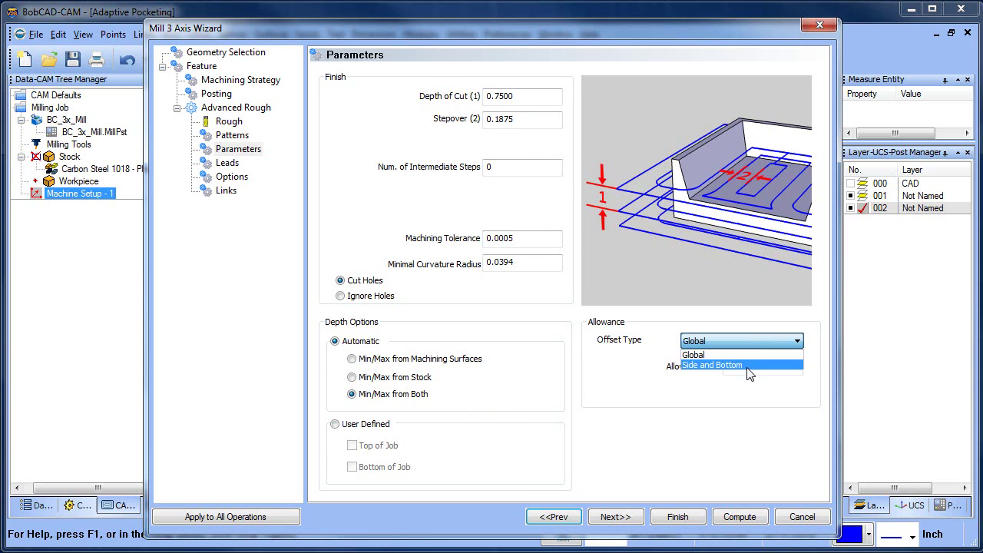
left_click(748, 365)
left_click_drag(782, 368, 550, 372)
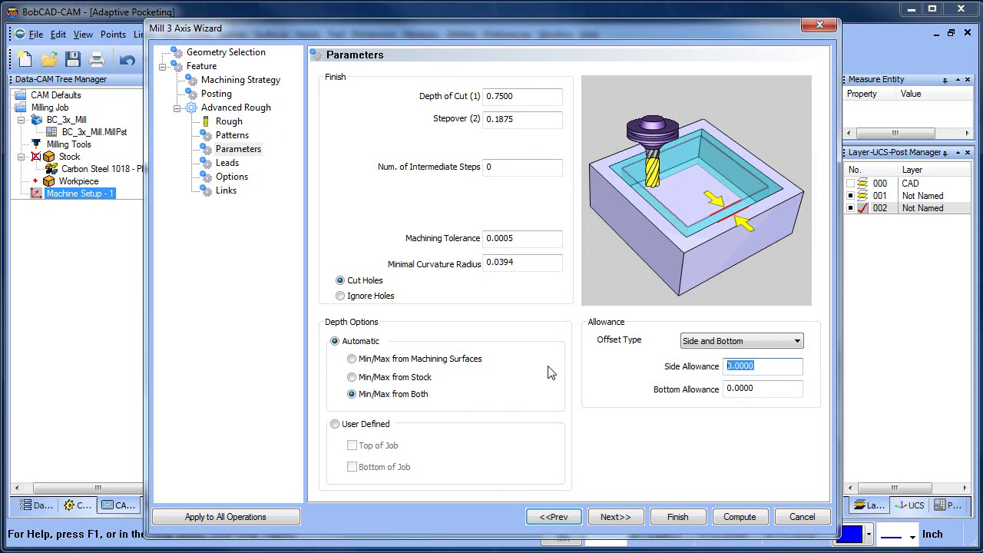
type(".015")
left_click(779, 388)
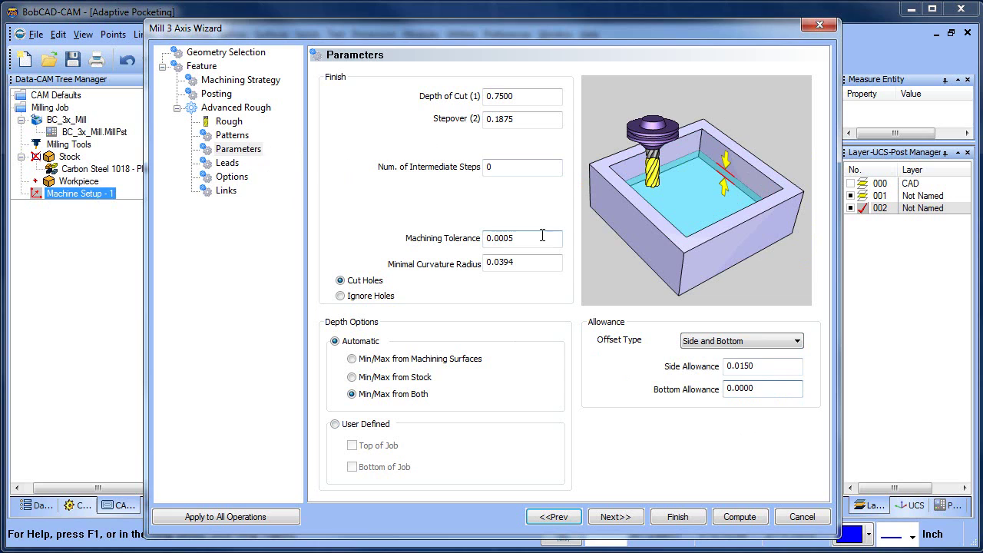
left_click_drag(544, 237, 410, 241)
type(".001")
left_click(524, 262)
Set the lead entry to Ramp, review Options and Links, and compute the Advanced Rough toolpath.
left_click(231, 136)
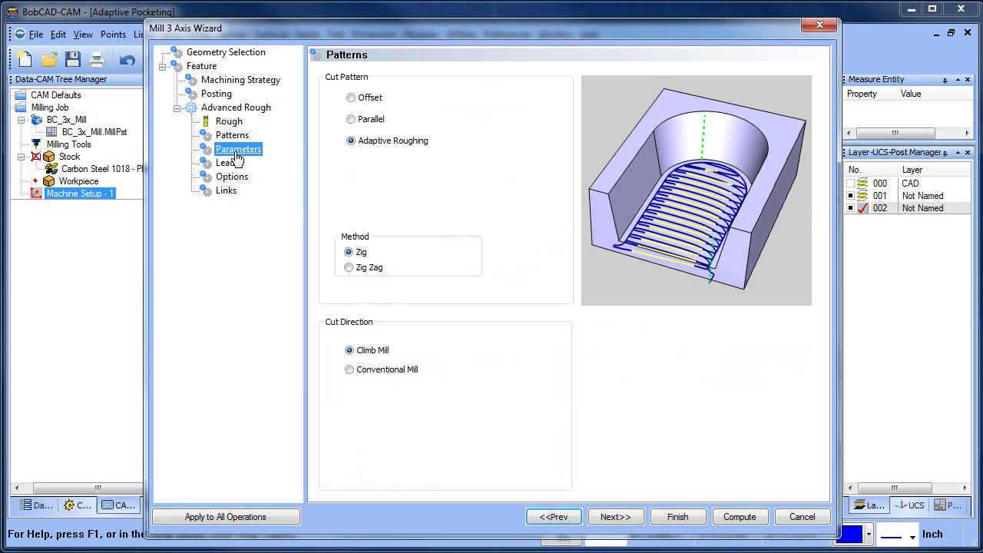
left_click(232, 162)
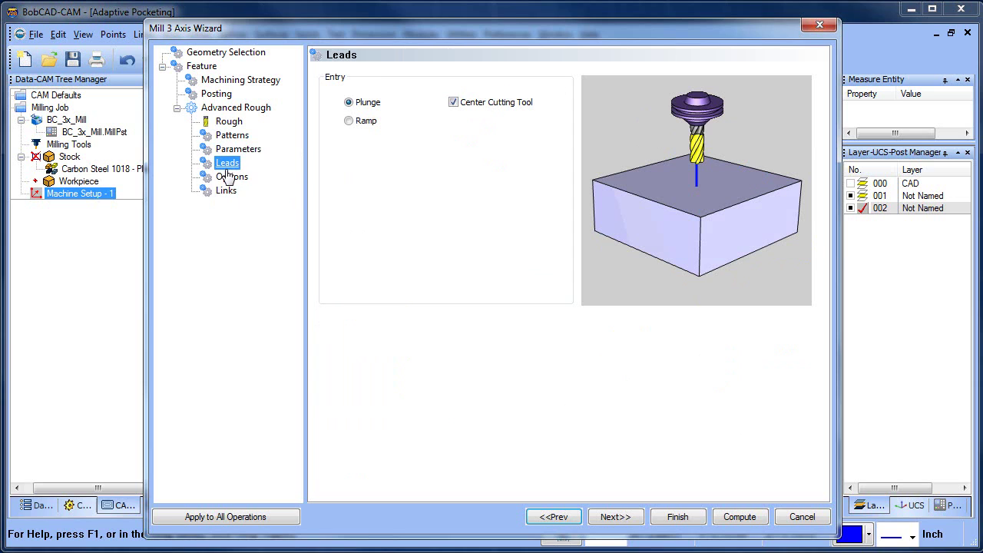
left_click(350, 121)
left_click(231, 176)
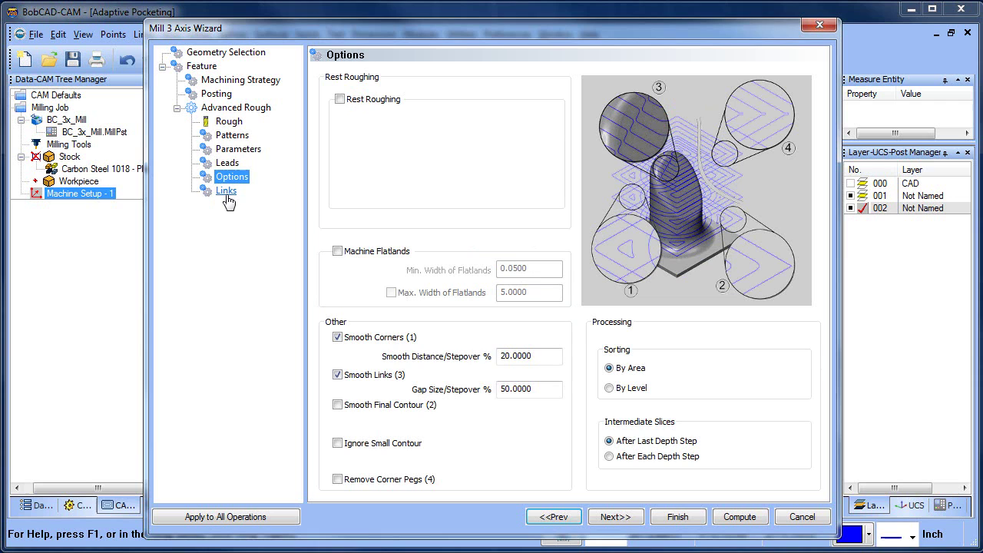
left_click(227, 192)
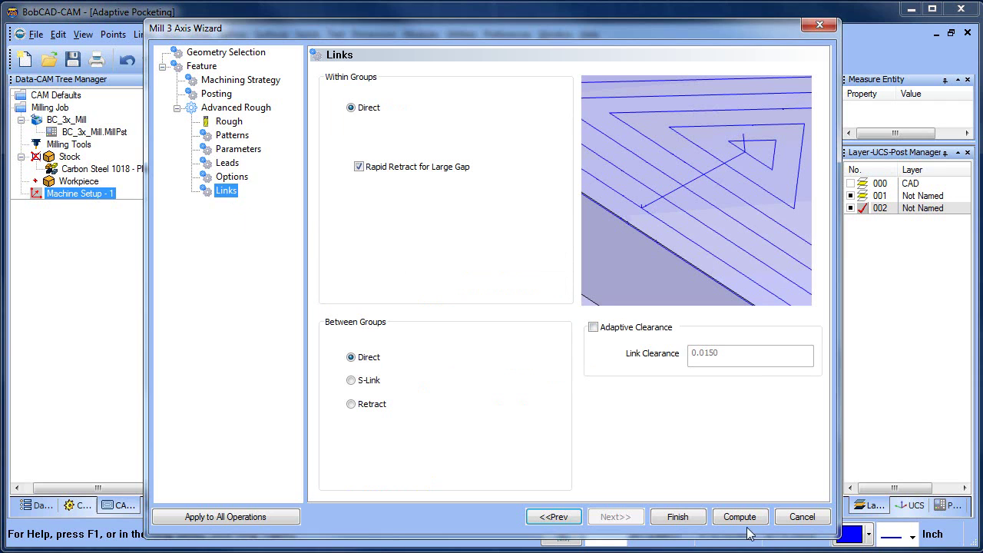
left_click(740, 517)
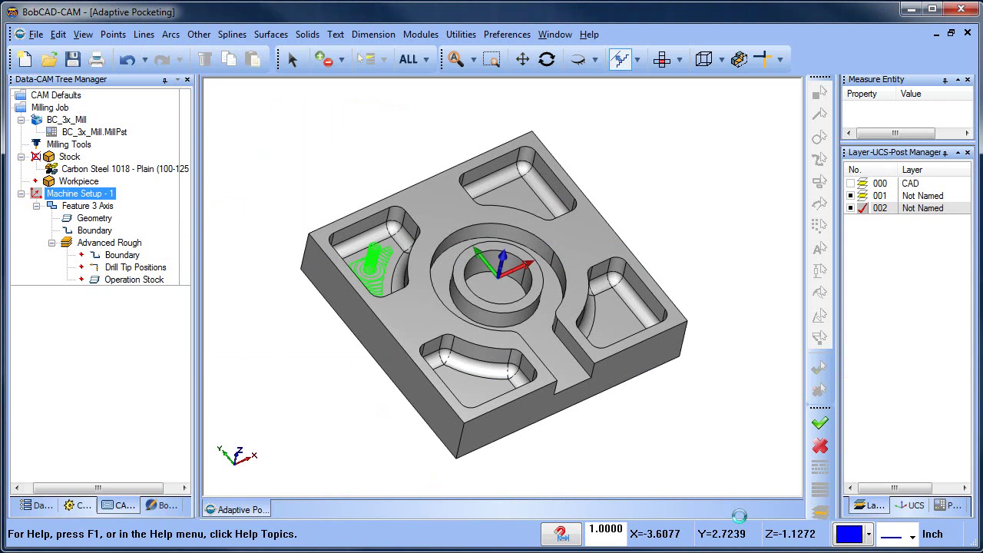
Zoom in and tilt the view toward top-down over the upper-left pocket's roughing toolpath.
scroll(454, 263, "up", 5)
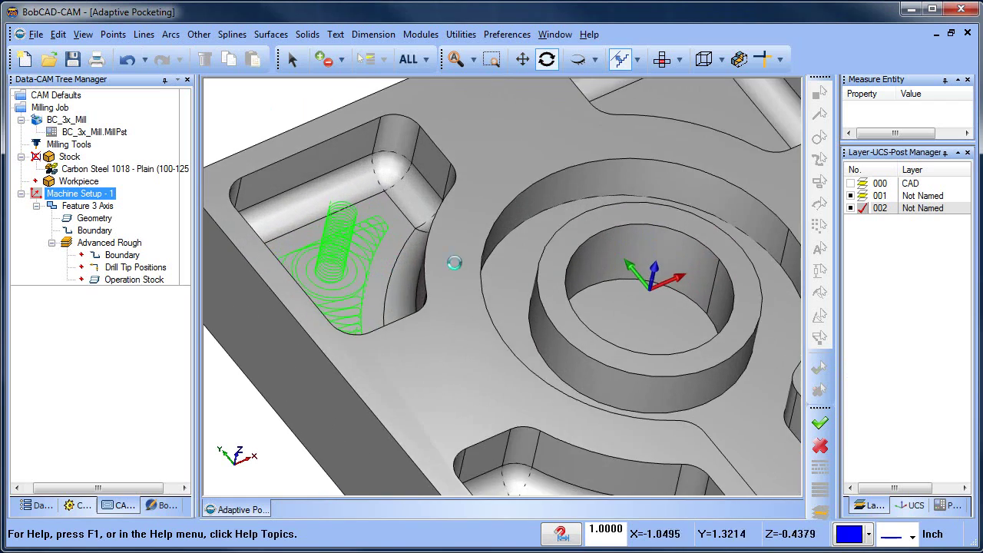
left_click_drag(454, 263, 453, 274)
key("Escape")
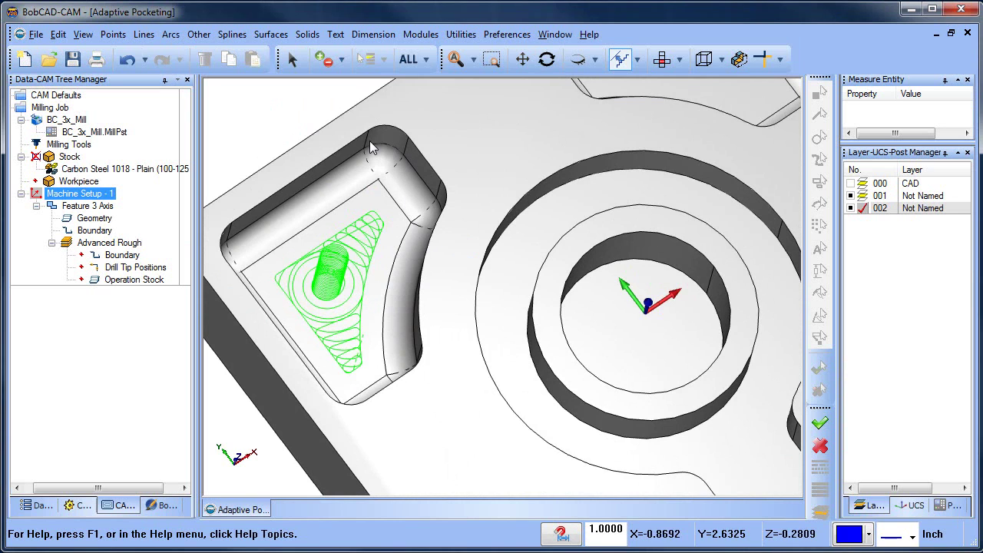
Launch the simulation in a wider pane, run it with the toolpath shown at higher speed.
scroll(453, 266, "down", 3)
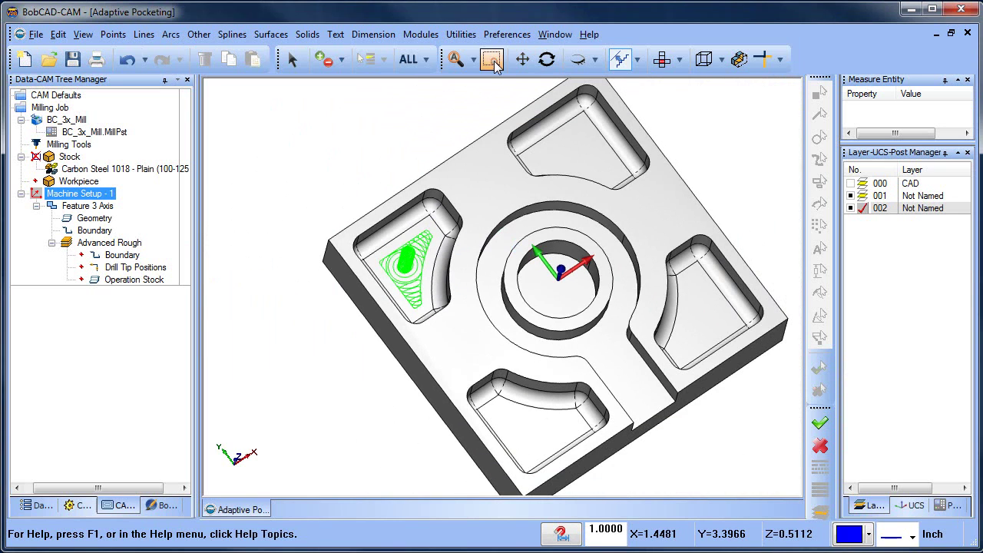
left_click(420, 34)
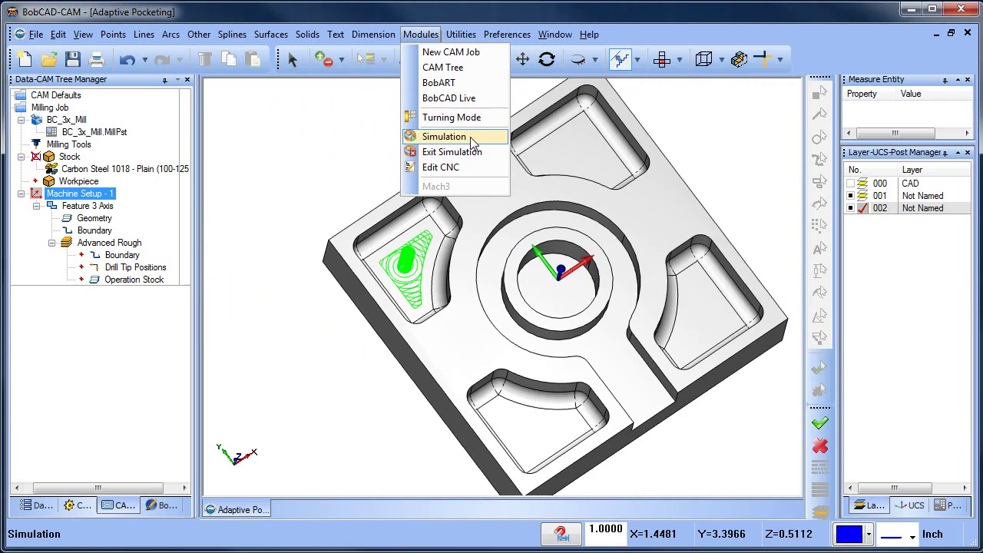
left_click(446, 137)
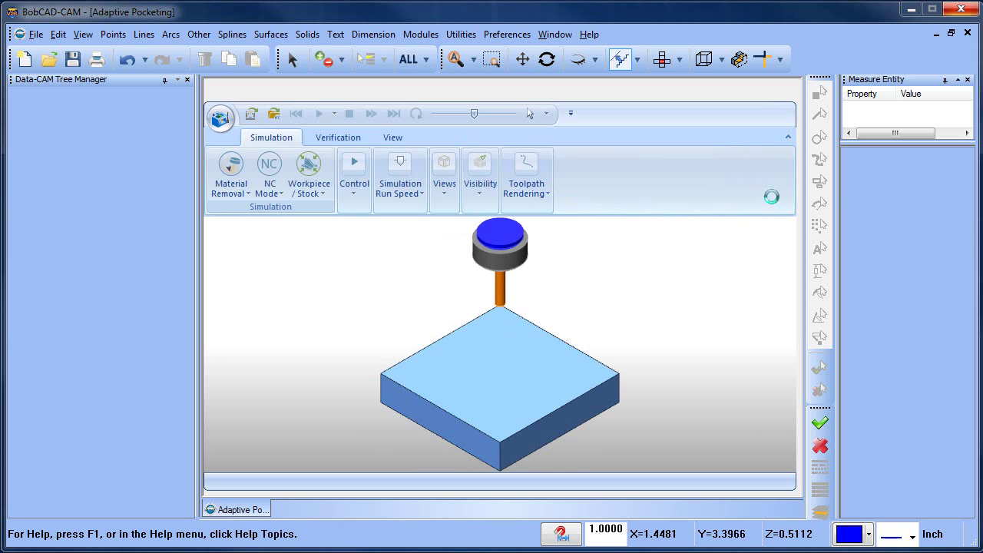
left_click_drag(835, 181, 931, 181)
left_click(423, 185)
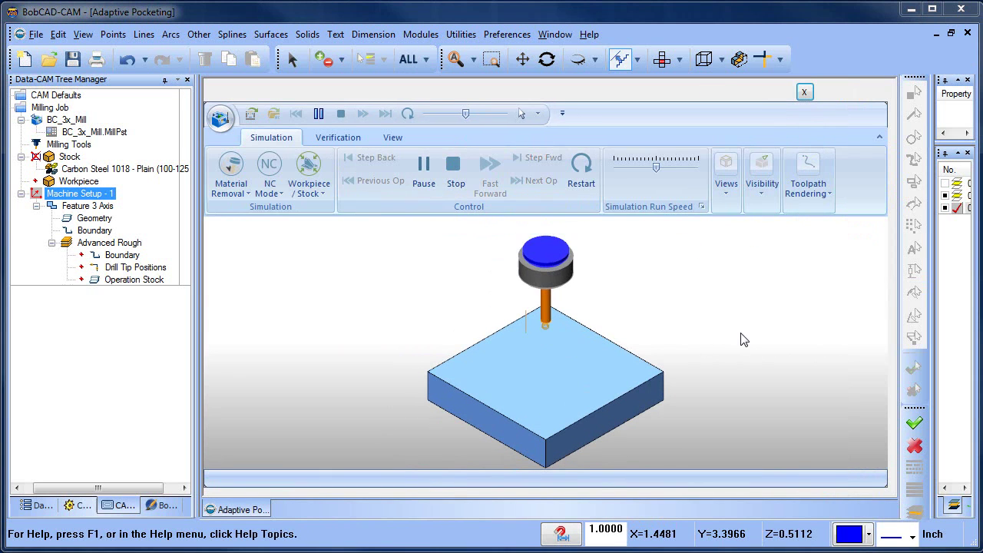
left_click(726, 185)
left_click(762, 184)
left_click(764, 240)
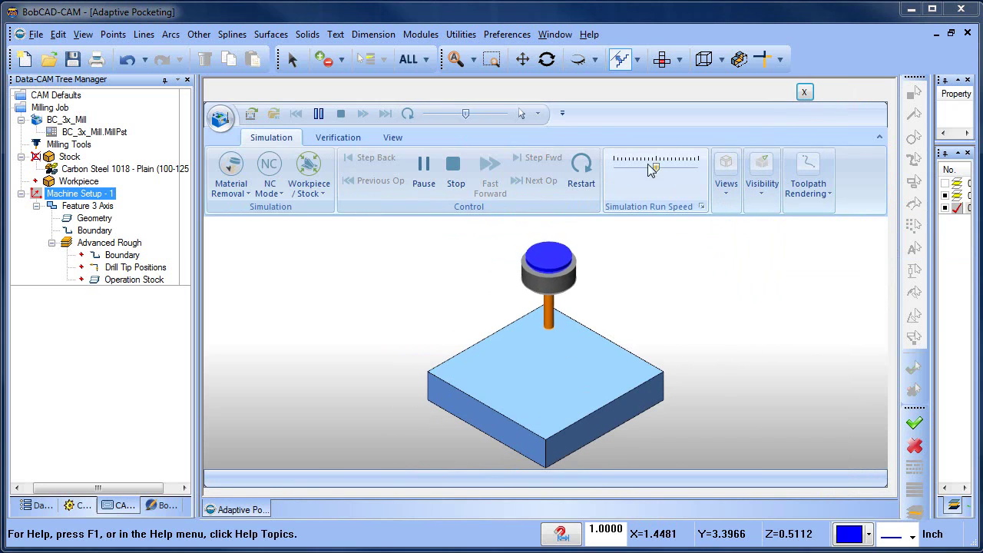
left_click_drag(656, 167, 687, 167)
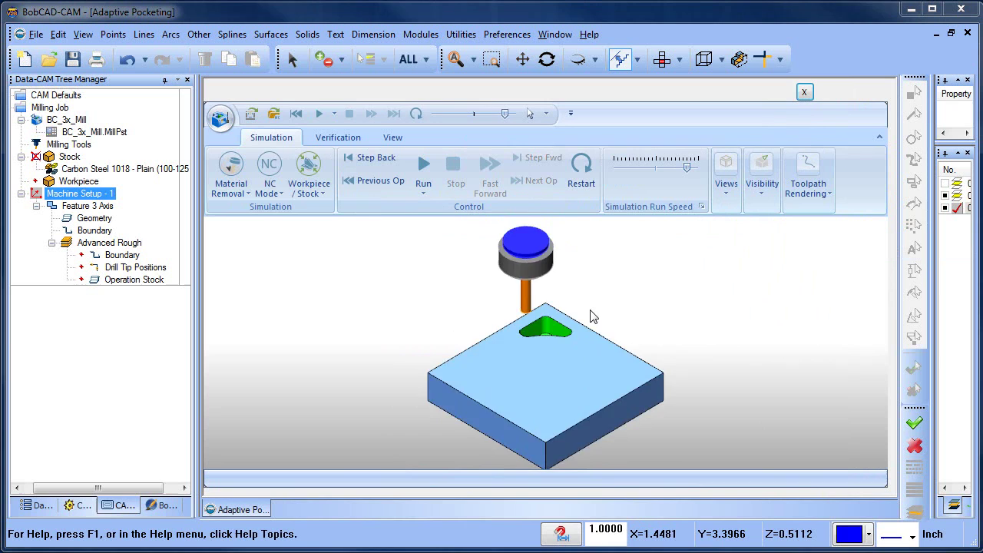
Set the simulation display so the stock is shown and the workpiece hidden.
scroll(589, 314, "up", 5)
left_click(774, 187)
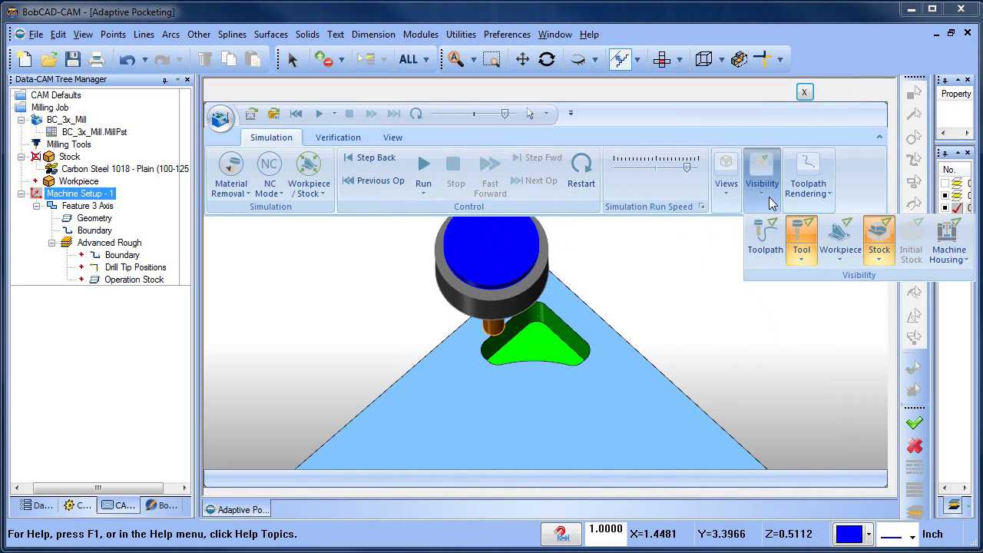
left_click(878, 249)
left_click(860, 277)
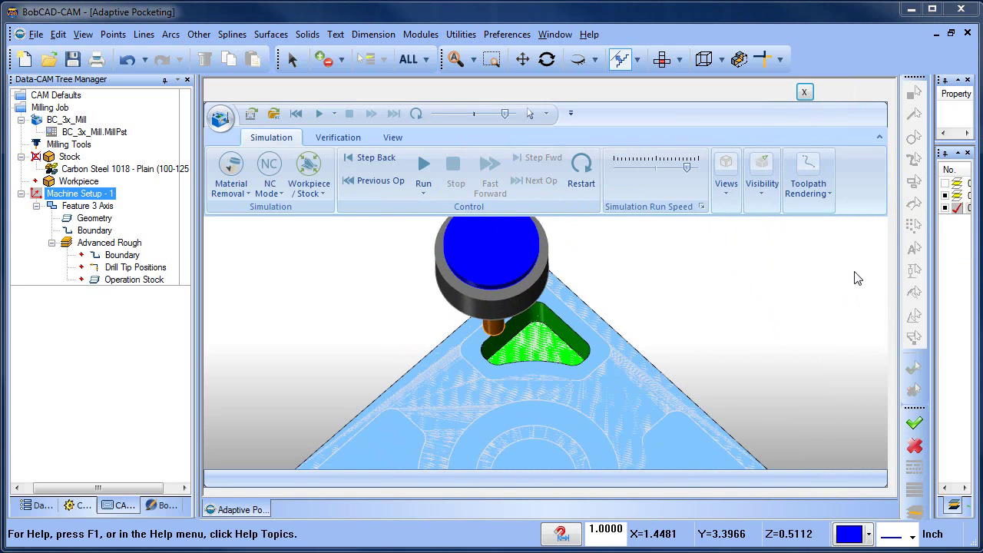
left_click(769, 198)
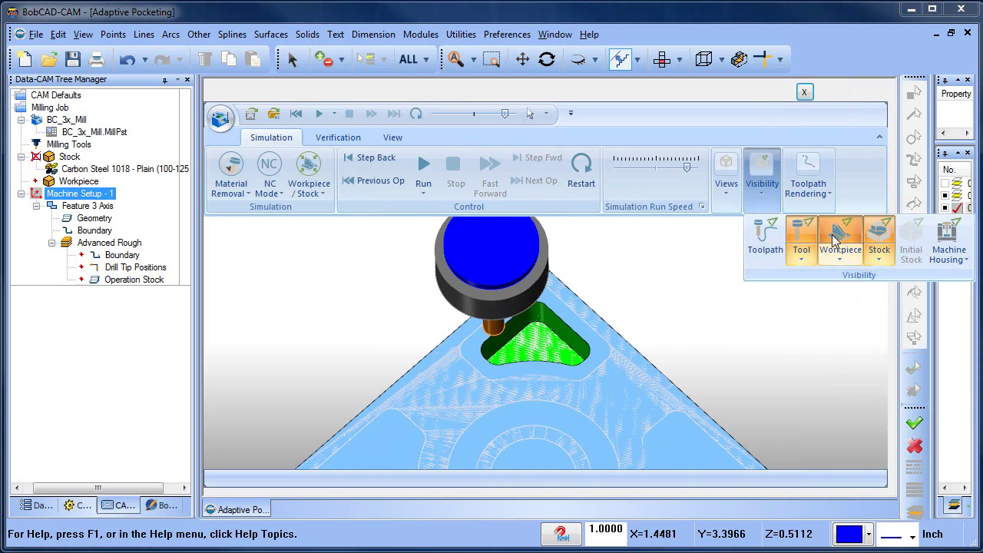
left_click(628, 304)
left_click(762, 190)
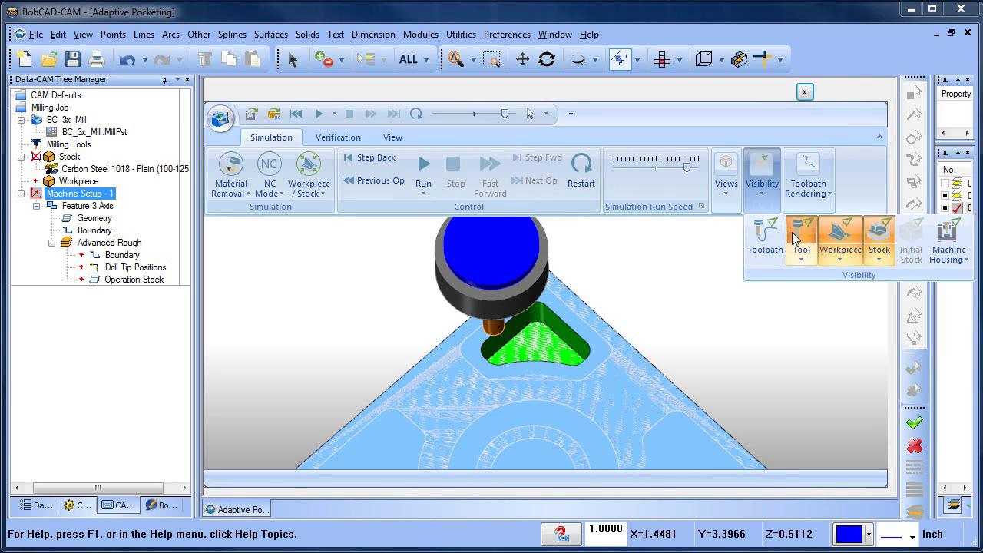
left_click(837, 241)
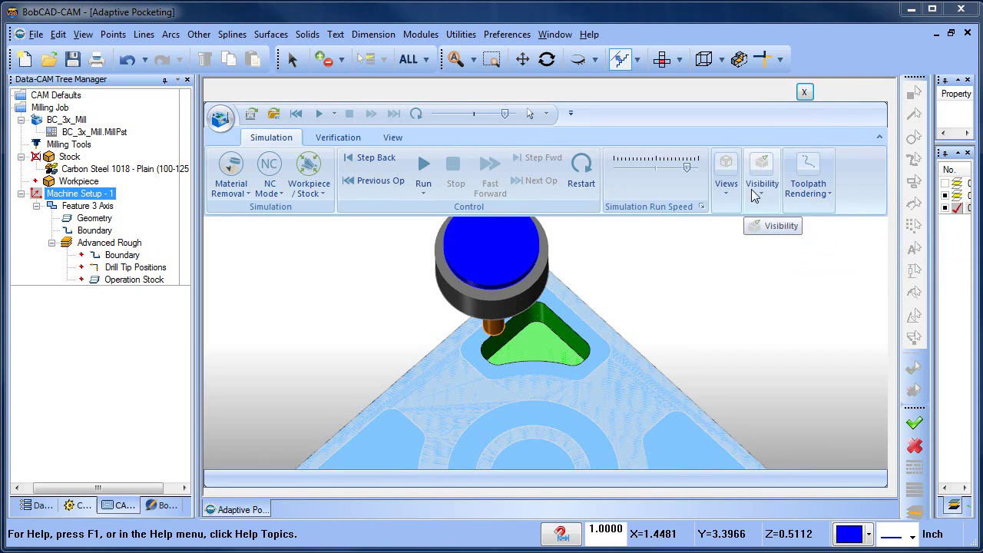
left_click(761, 192)
left_click(847, 263)
left_click(858, 310)
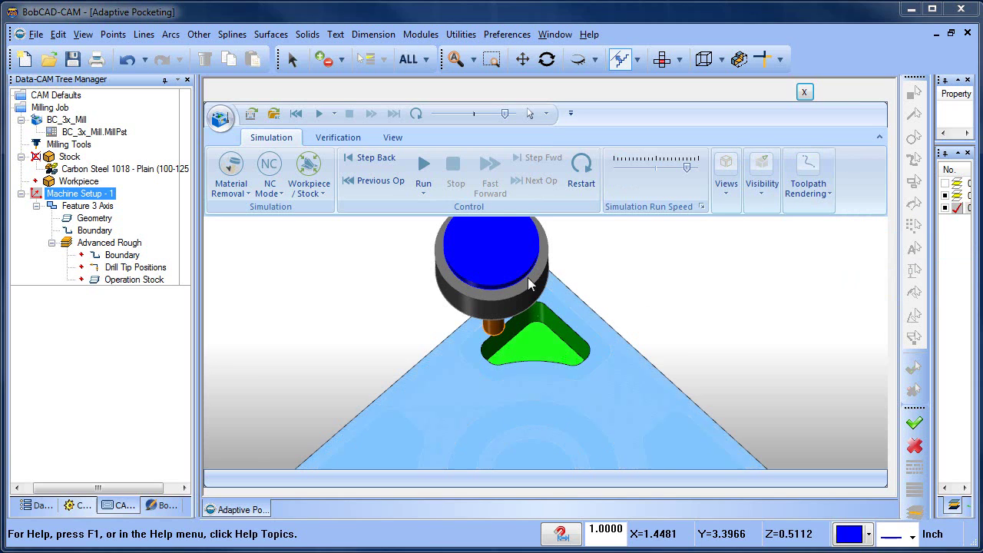
Apply a Deviation analysis to the simulated stock and inspect the leftover material on the pocket walls.
left_click(390, 138)
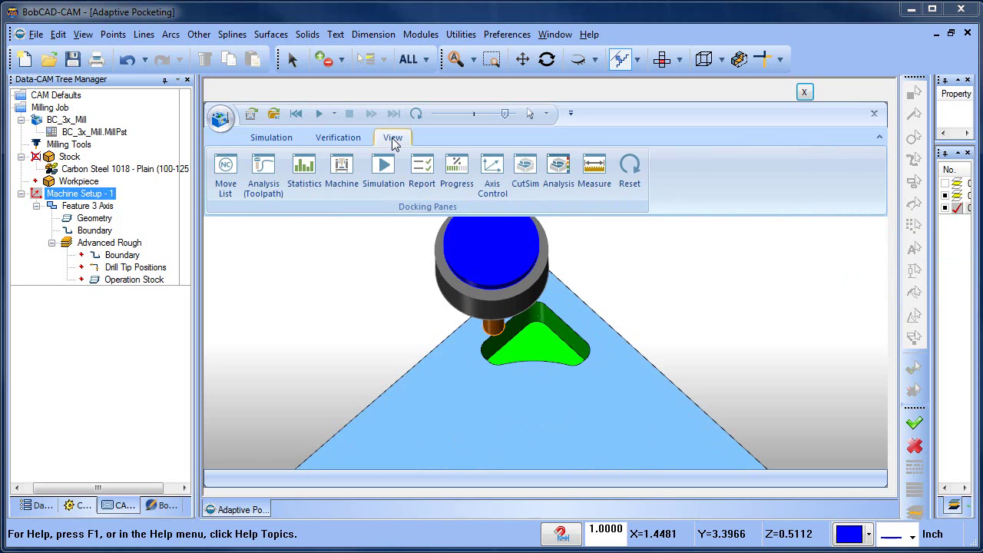
left_click(556, 175)
left_click(812, 242)
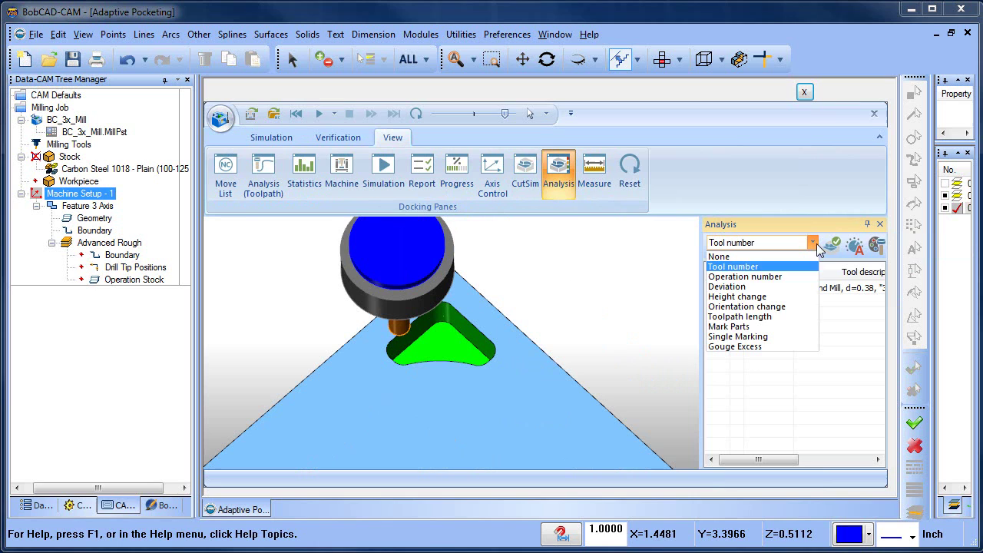
left_click(793, 286)
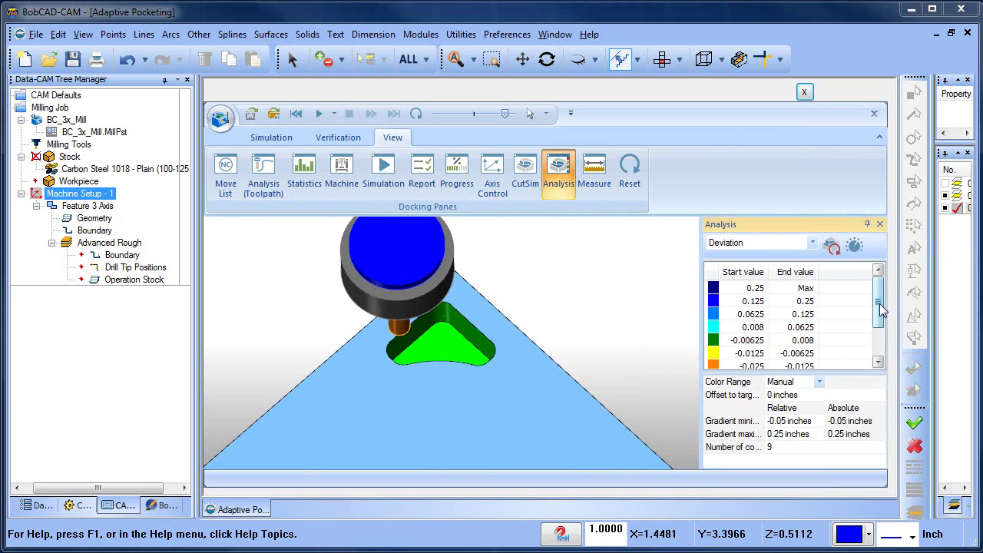
scroll(878, 307, "down", 1)
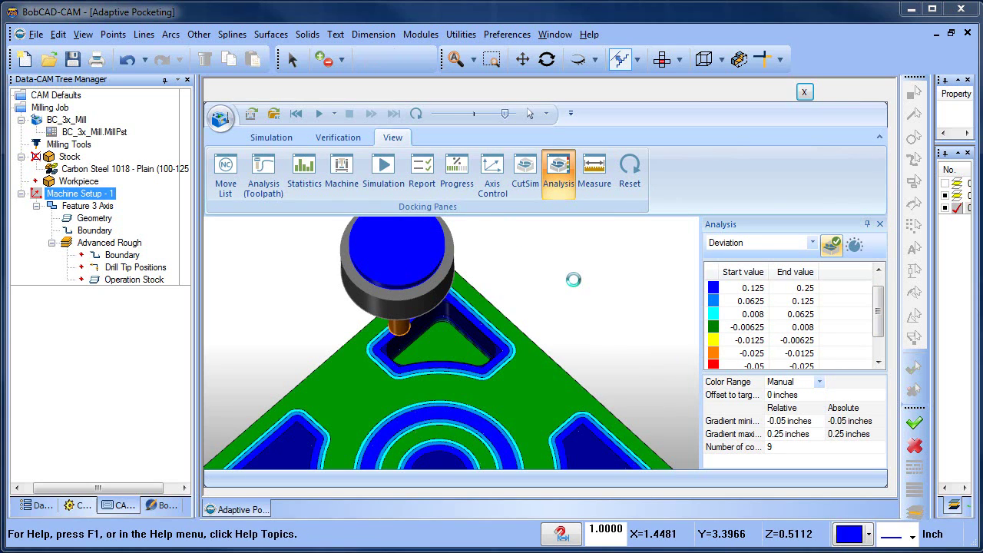
scroll(599, 273, "up", 3)
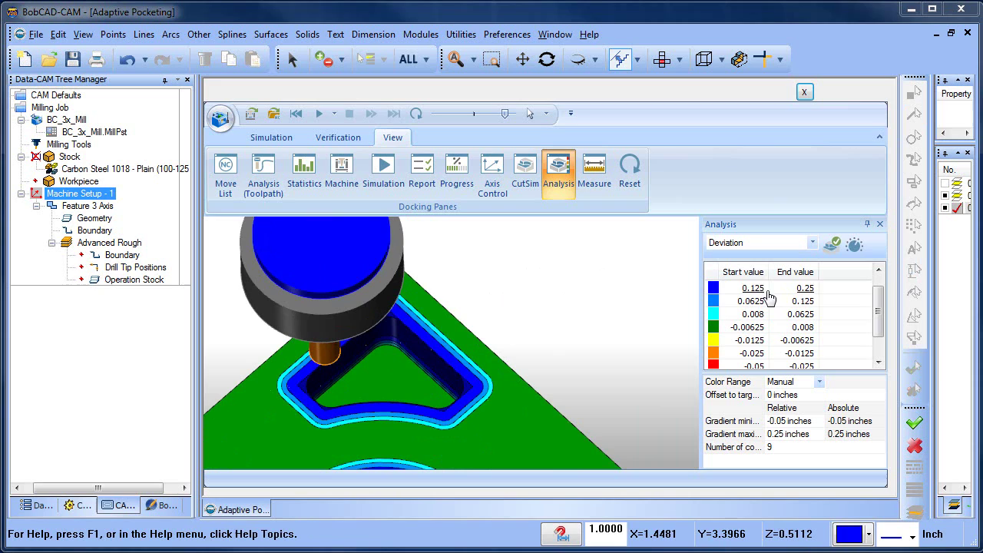
scroll(445, 384, "down", 3)
scroll(452, 361, "down", 2)
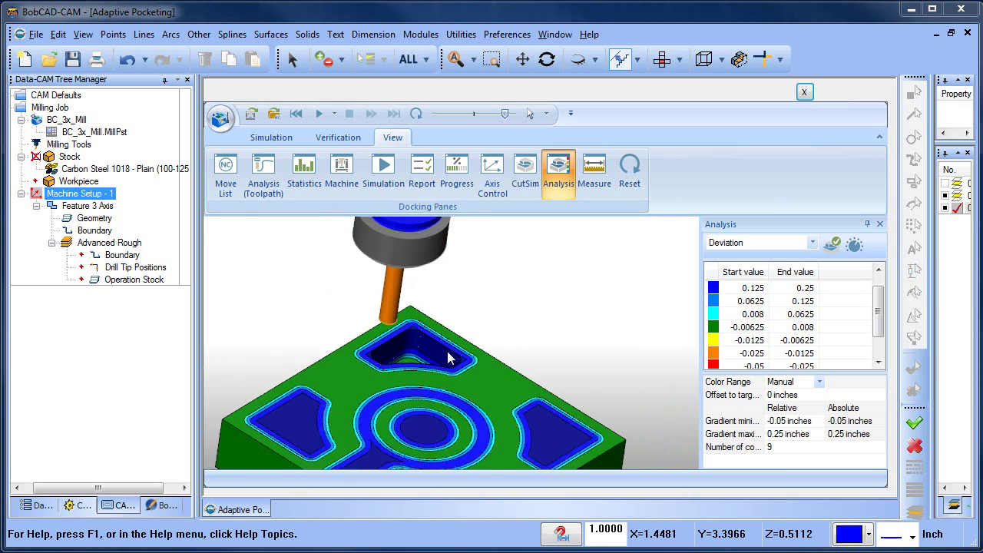
scroll(430, 357, "up", 6)
middle_click_drag(395, 381, 435, 307)
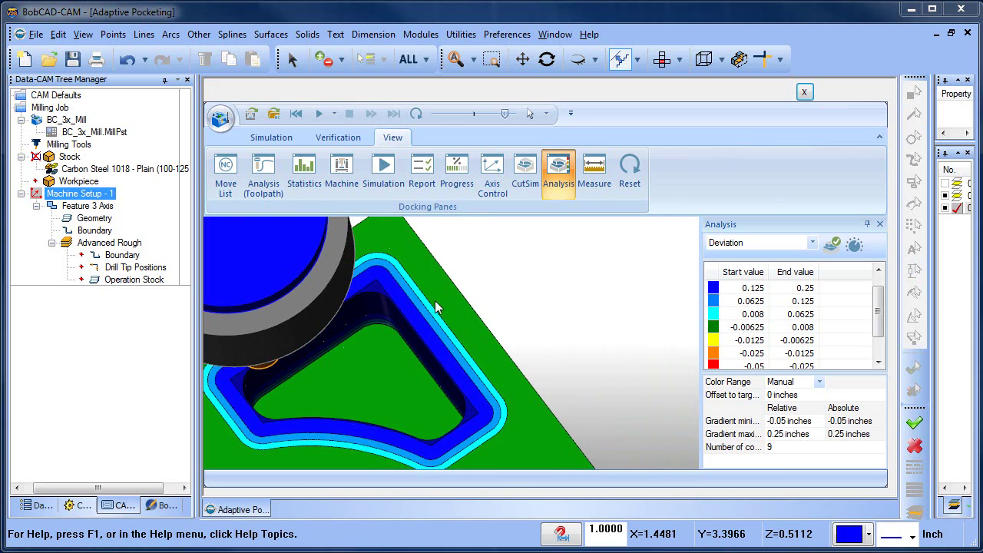
Close the simulation and reopen the Feature 3 Axis operation for editing.
left_click(804, 92)
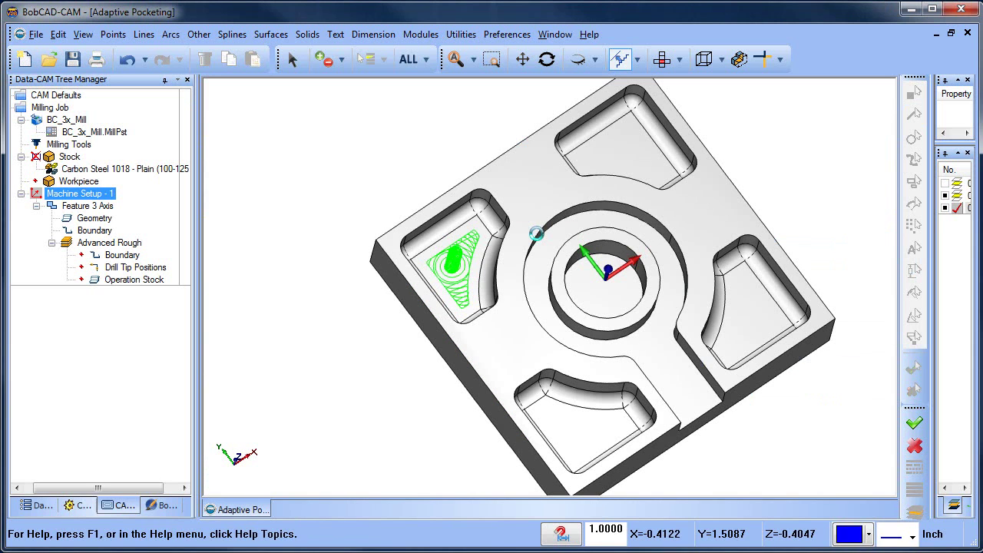
scroll(588, 282, "up", 3)
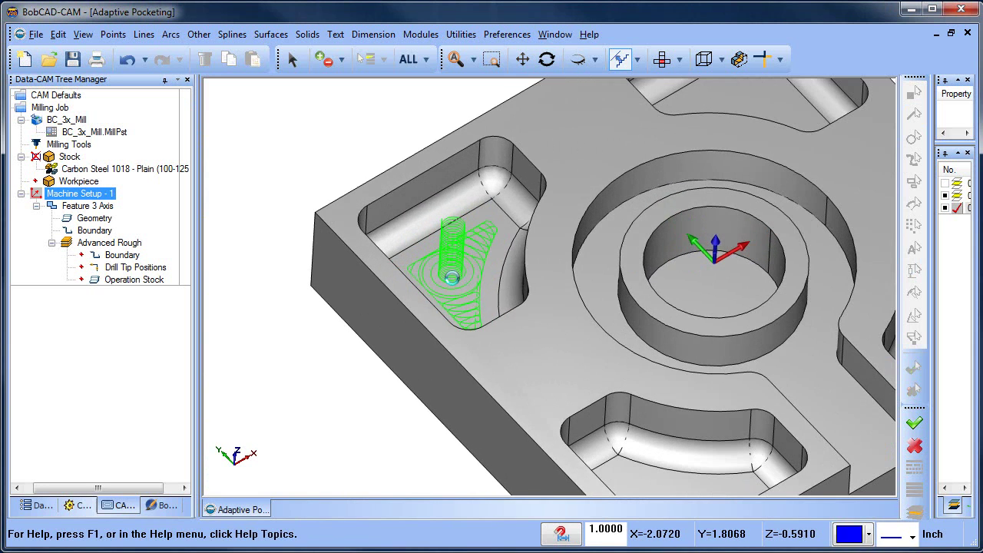
left_click(93, 231)
left_click(87, 206)
right_click(88, 205)
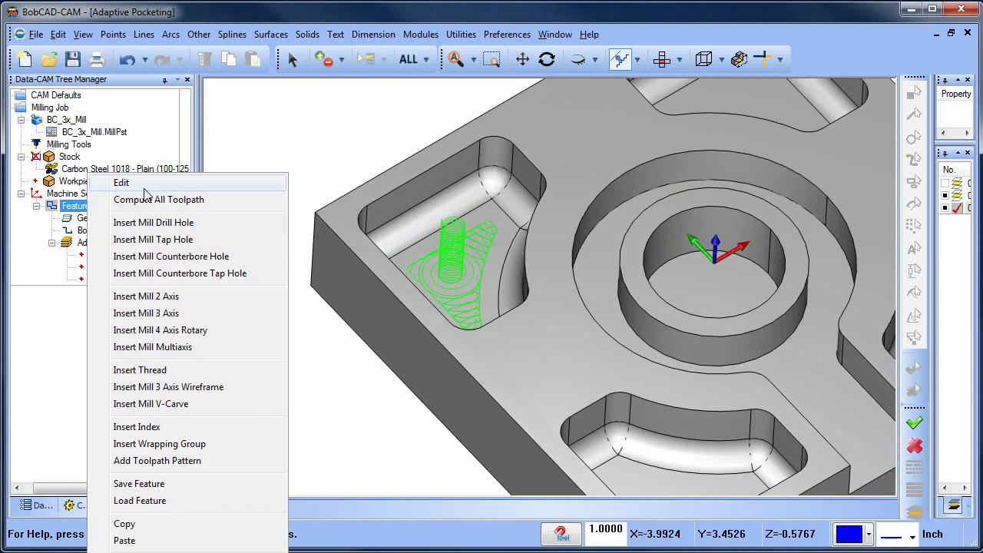
left_click(145, 182)
Set 10 intermediate steps, keep the 0.7500 depth of cut, and recompute the roughing toolpath.
left_click(252, 135)
left_click(519, 168)
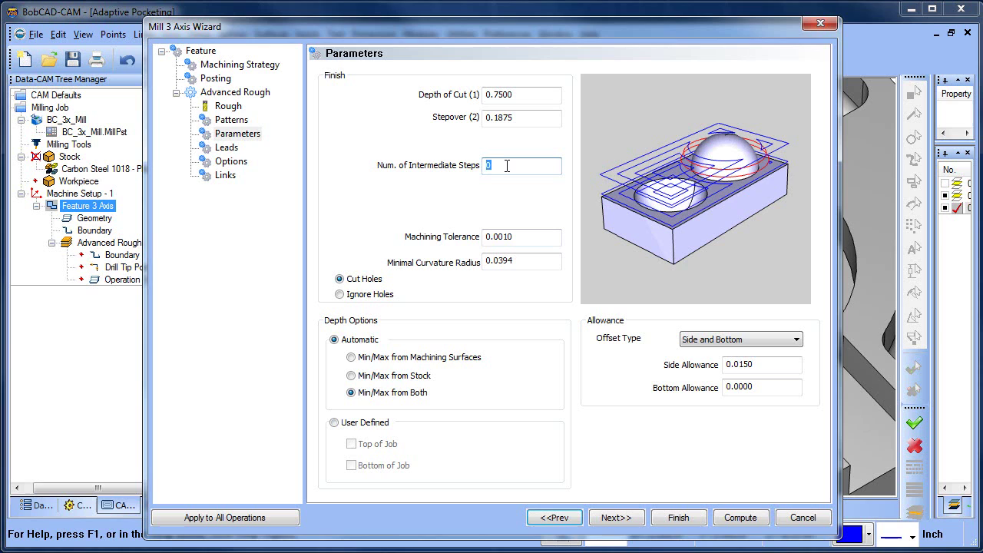
left_click(524, 95)
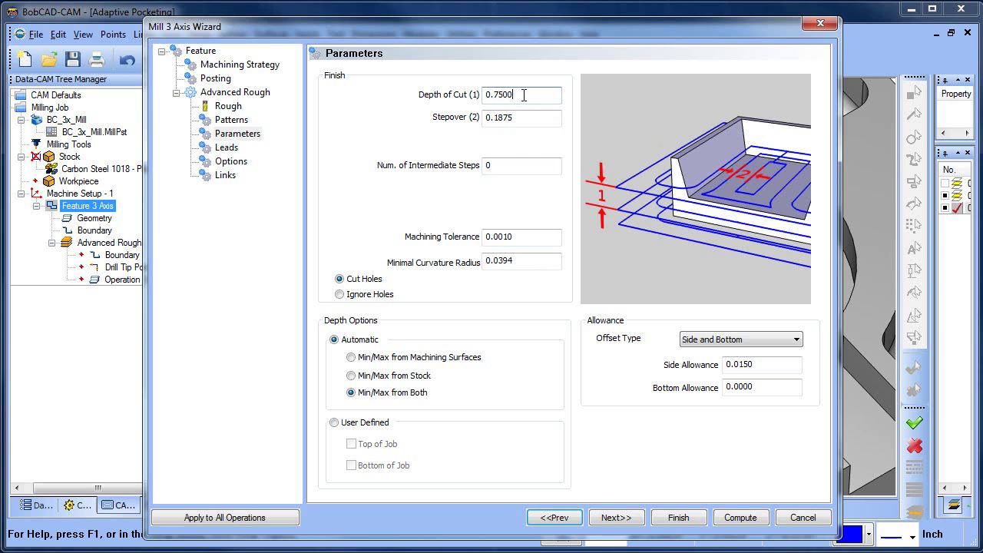
left_click(519, 167)
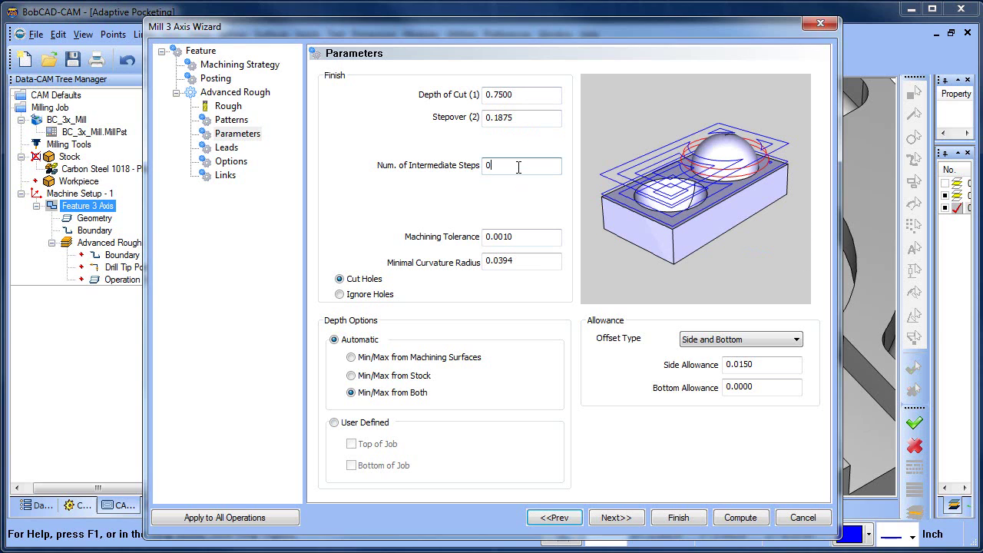
left_click(528, 95)
left_click(515, 165)
left_click(739, 517)
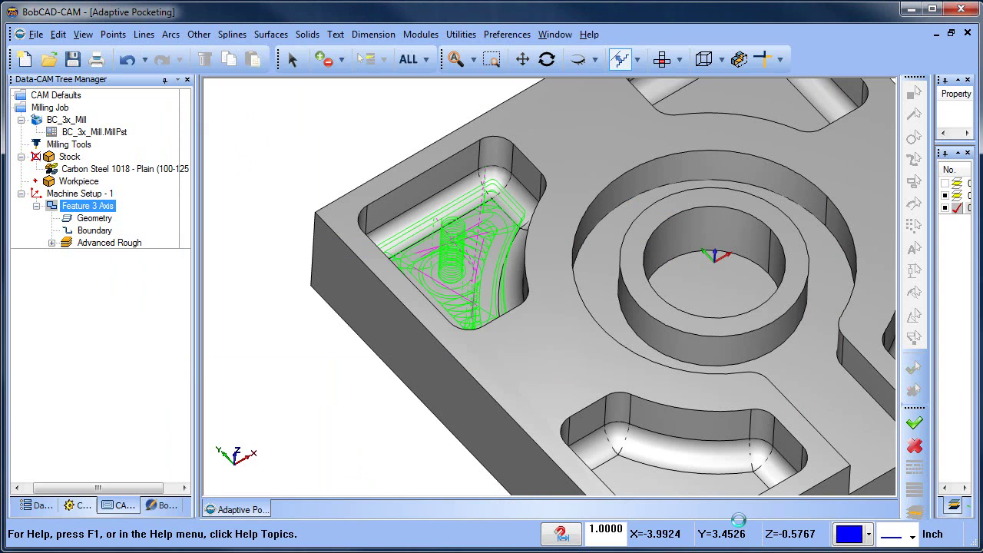
Zoom and orbit around the upper-left pocket and highlight its Advanced Rough toolpath.
scroll(507, 228, "down", 3)
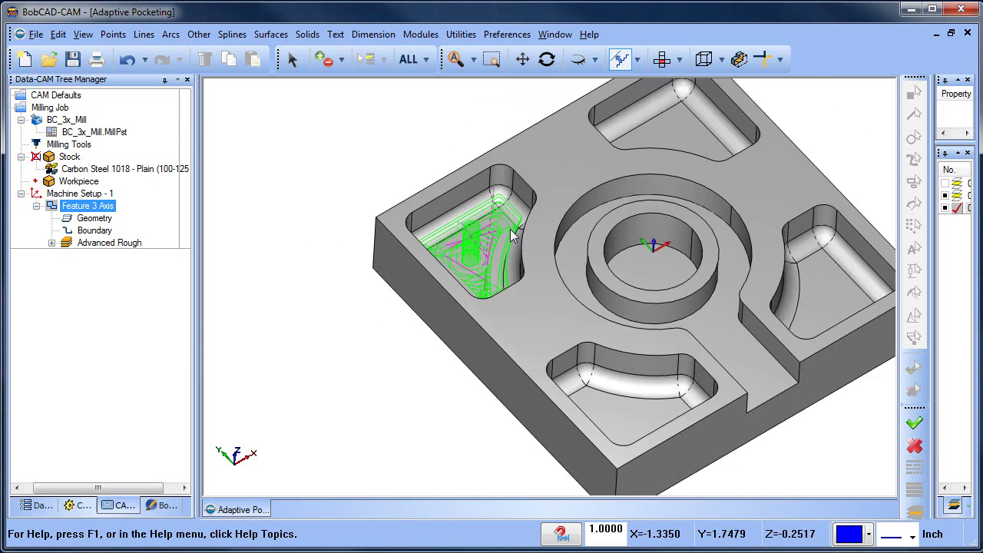
scroll(505, 226, "up", 2)
scroll(505, 226, "up", 2)
middle_click_drag(581, 251, 536, 248)
scroll(530, 254, "up", 3)
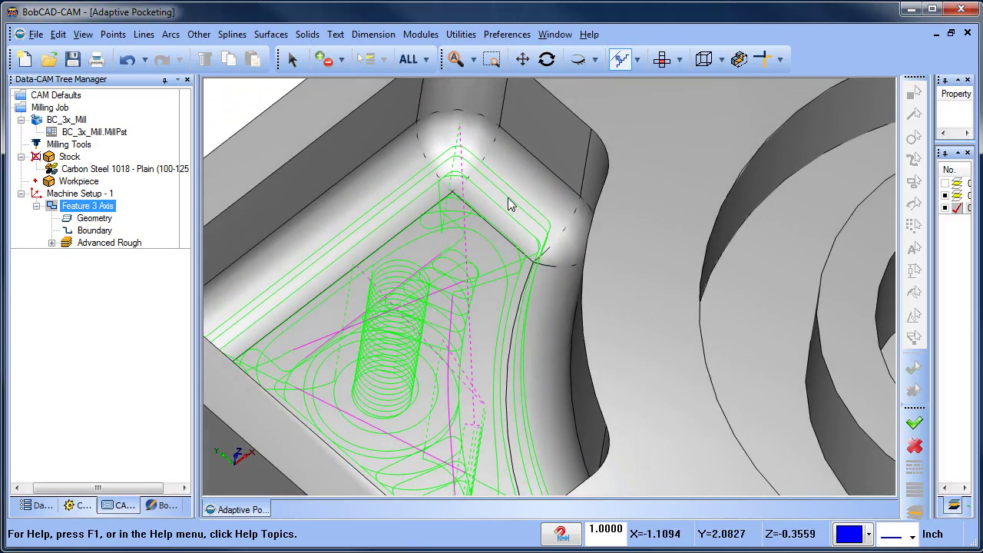
scroll(452, 220, "down", 2)
left_click(100, 243)
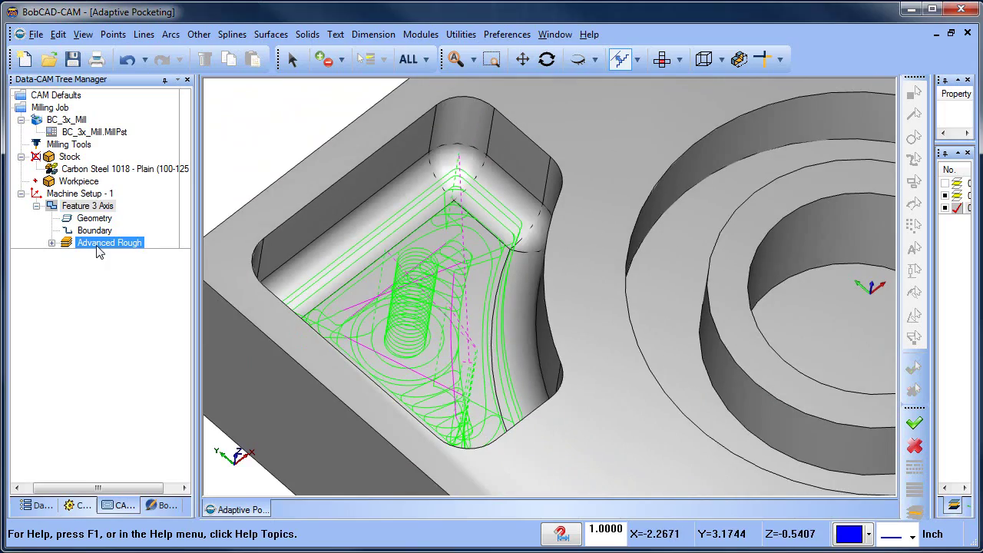
middle_click_drag(494, 269, 566, 279)
scroll(529, 261, "down", 2)
scroll(530, 261, "down", 2)
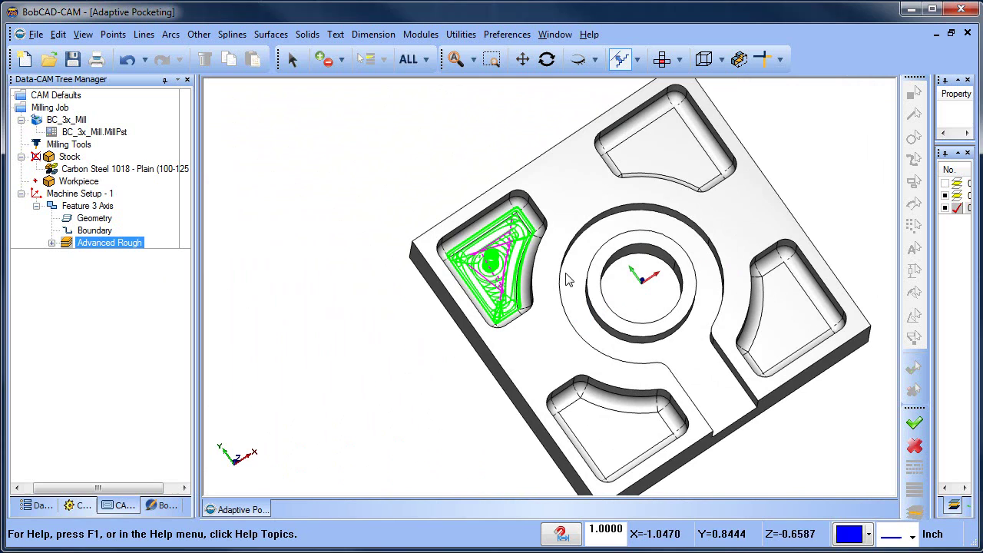
Launch the machining simulation from Modules and run the material removal.
left_click(421, 39)
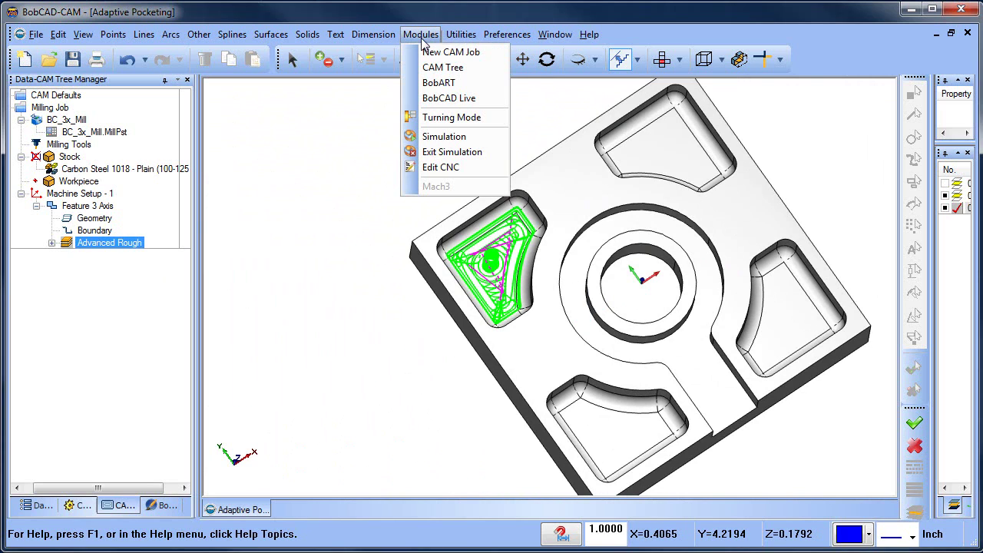
left_click(345, 140)
left_click(421, 34)
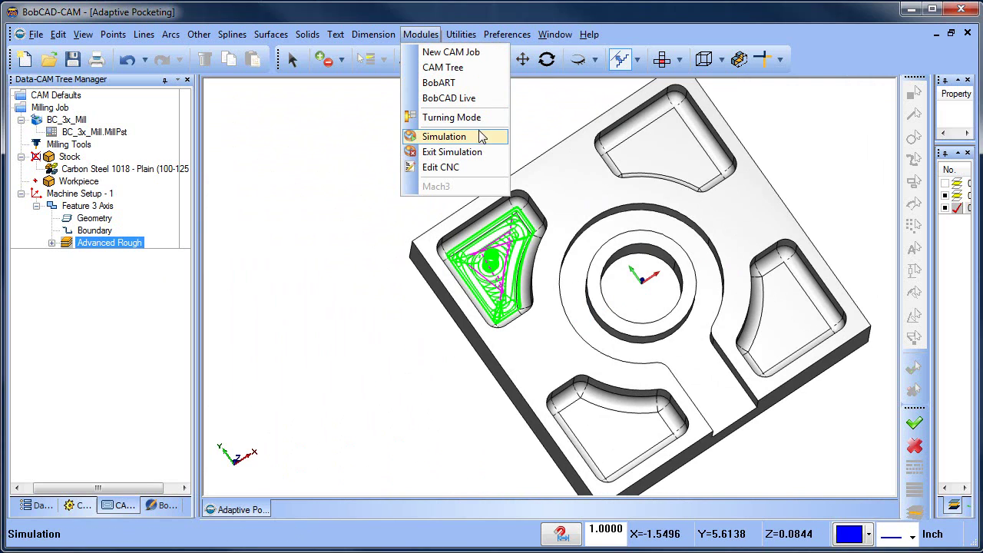
left_click(476, 137)
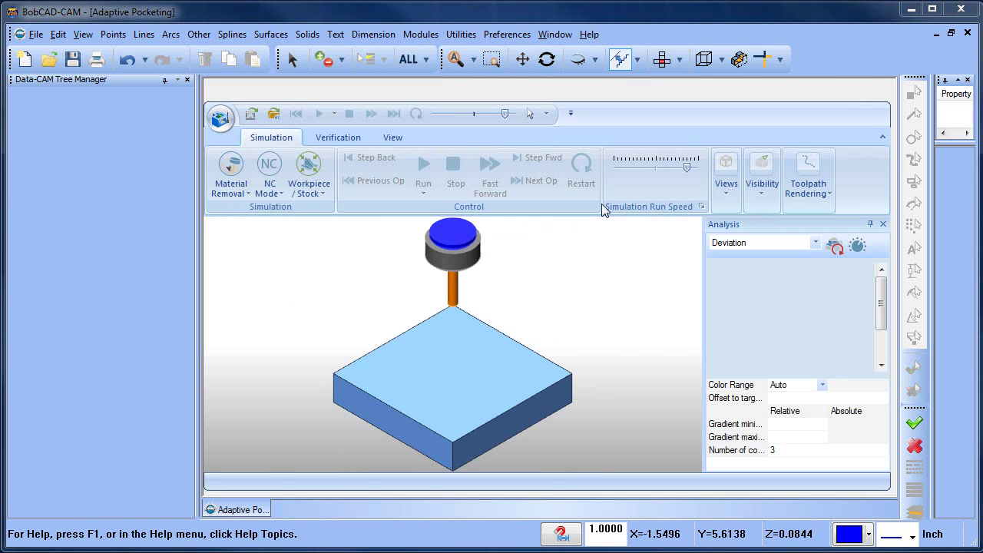
left_click(763, 177)
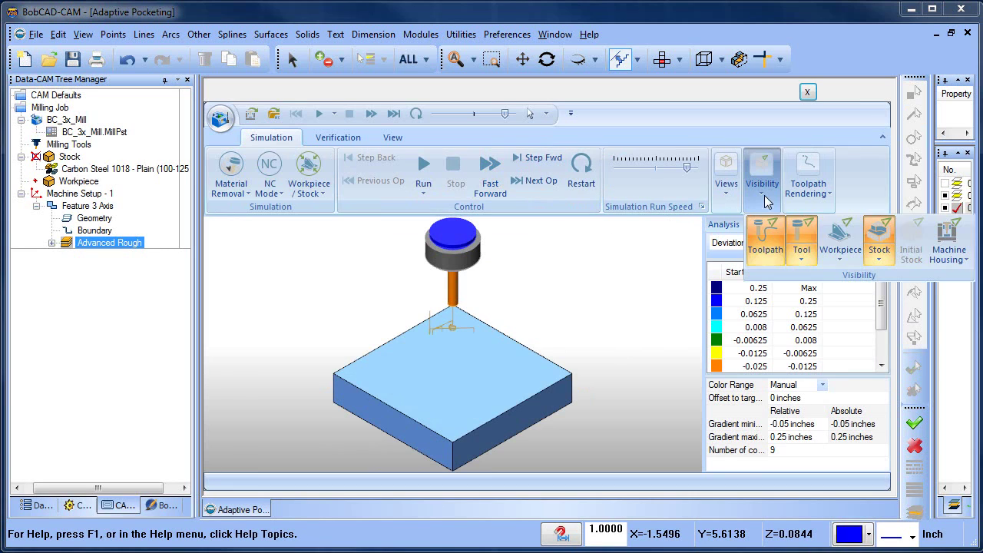
left_click(423, 169)
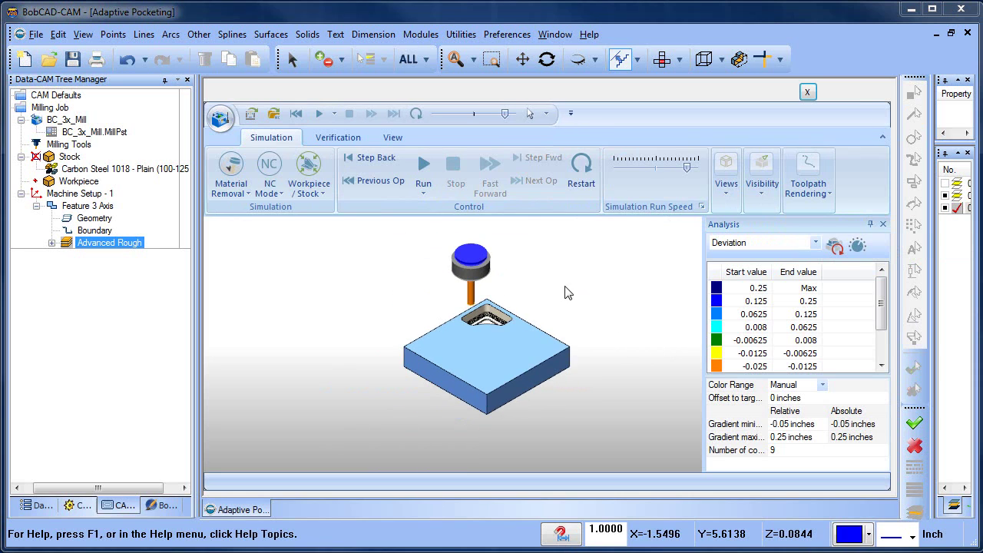
Inspect the machined pocket and minimize the ribbon to enlarge the simulation view.
scroll(566, 292, "up", 5)
middle_click_drag(468, 341, 534, 262)
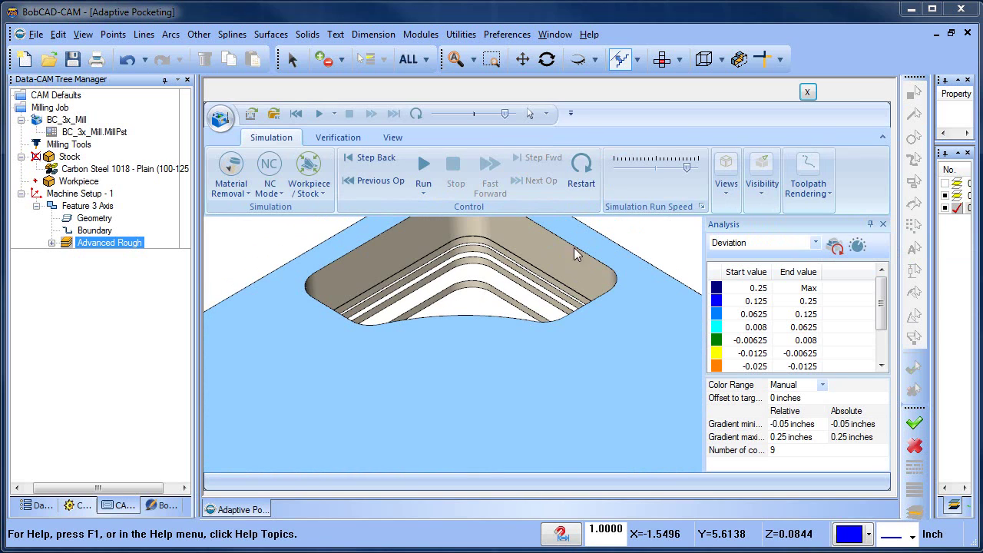
scroll(578, 254, "down", 2)
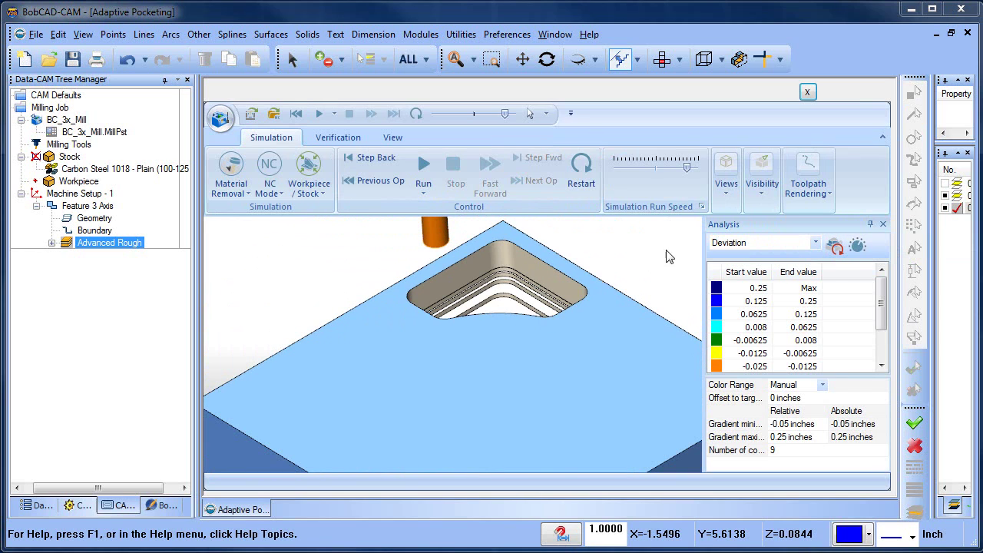
left_click(883, 139)
scroll(448, 287, "down", 3)
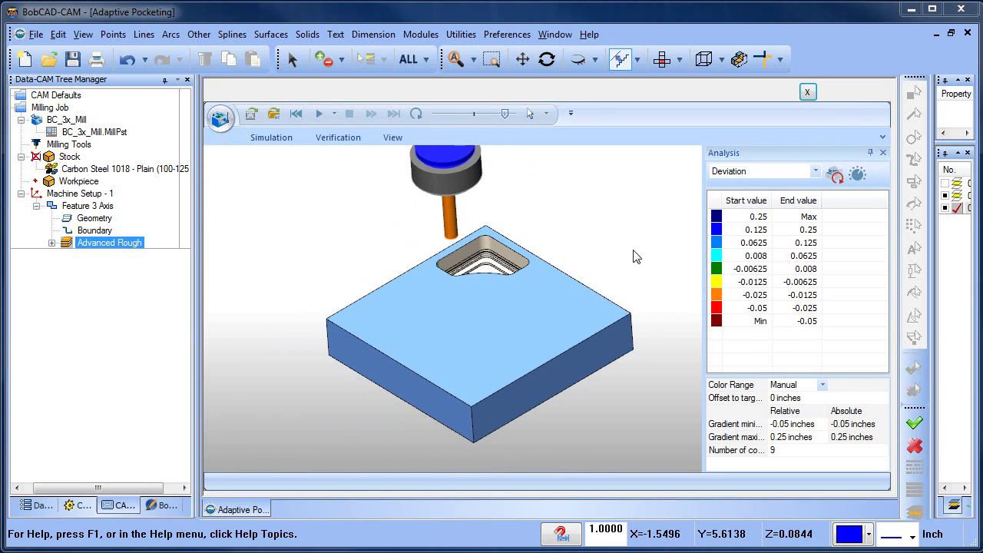
Colour the part by deviation, inspect the pocket walls, and close the simulation.
left_click(835, 175)
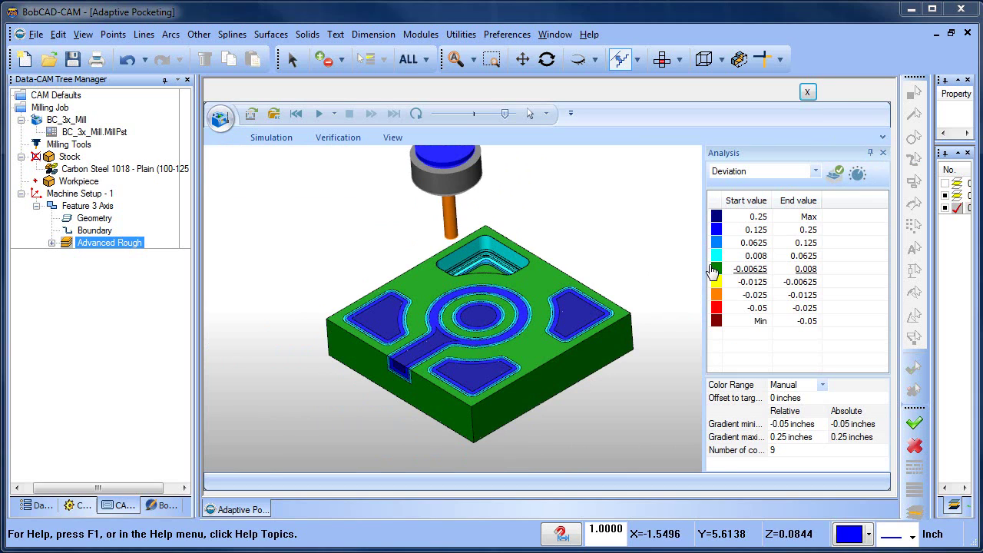
scroll(540, 268, "up", 3)
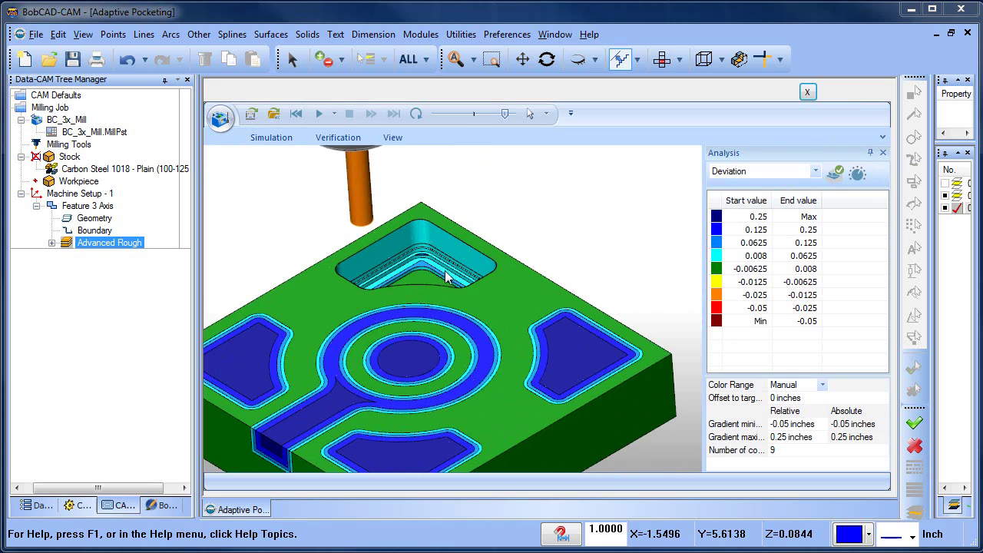
scroll(435, 284, "up", 5)
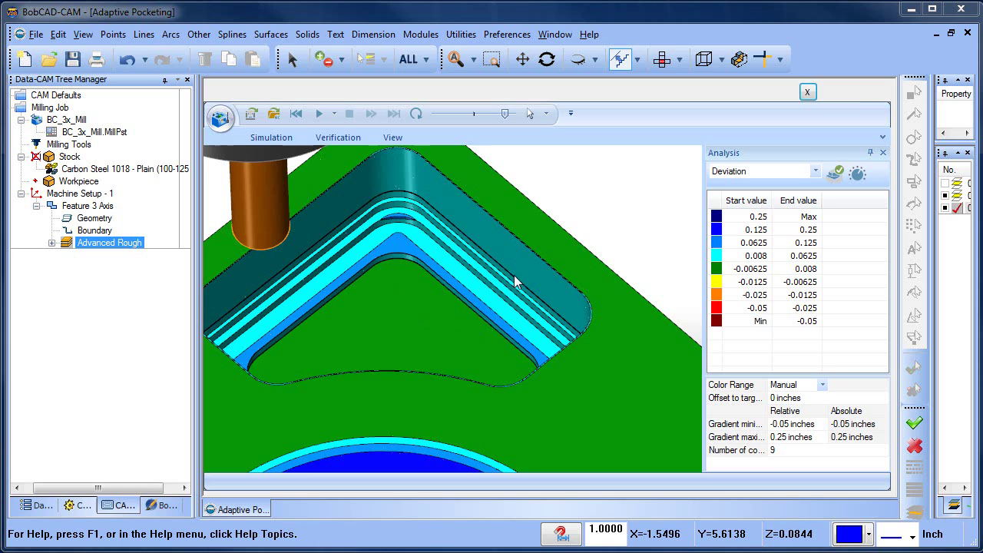
middle_click_drag(514, 275, 478, 302)
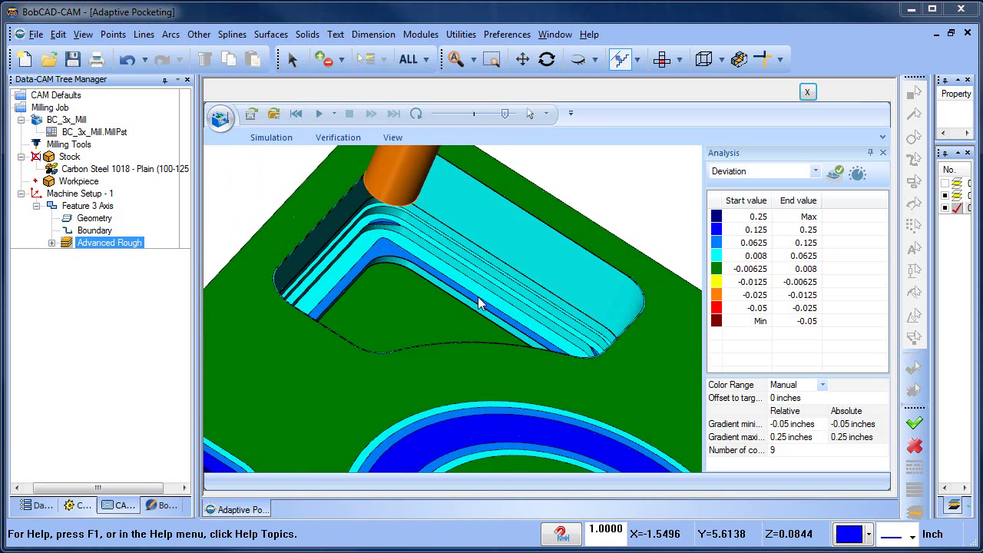
scroll(470, 292, "down", 2)
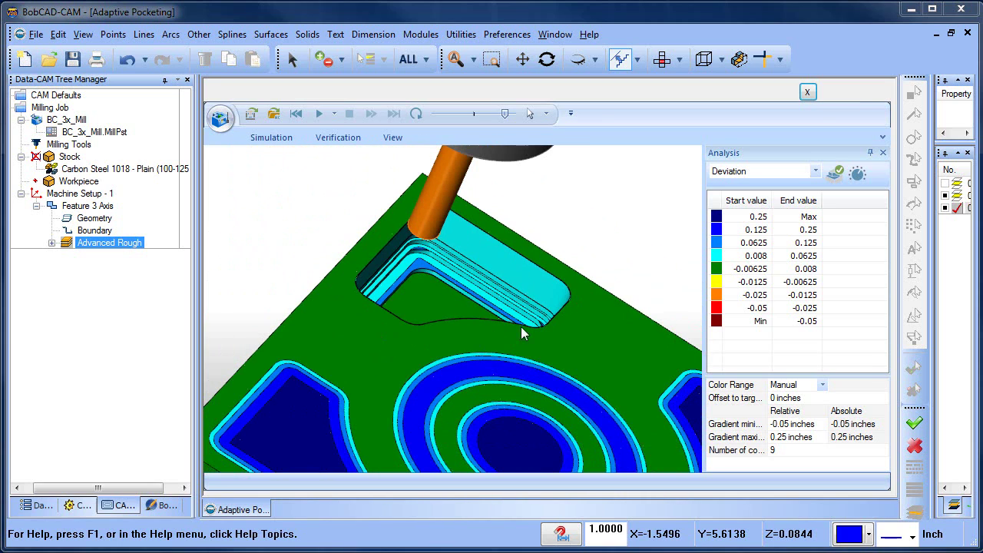
left_click(807, 92)
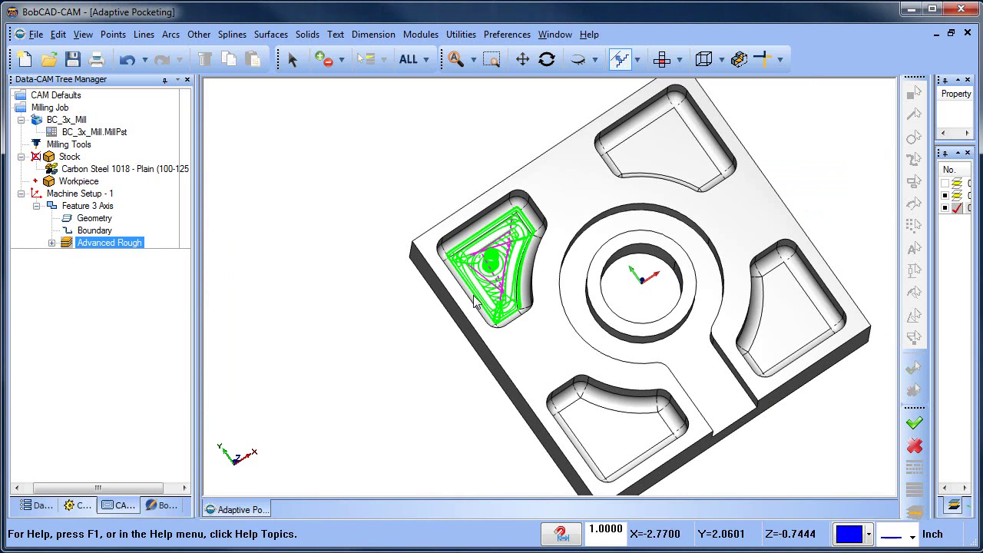
Insert a new Mill 2 Axis feature from the Feature 3 Axis menu.
mouse_move(525, 300)
middle_mouse_down()
mouse_move(547, 252)
mouse_move(473, 300)
middle_mouse_up()
scroll(547, 252, "down", 2)
scroll(547, 252, "up", 5)
scroll(547, 252, "down", 2)
left_click(37, 206)
right_click(84, 207)
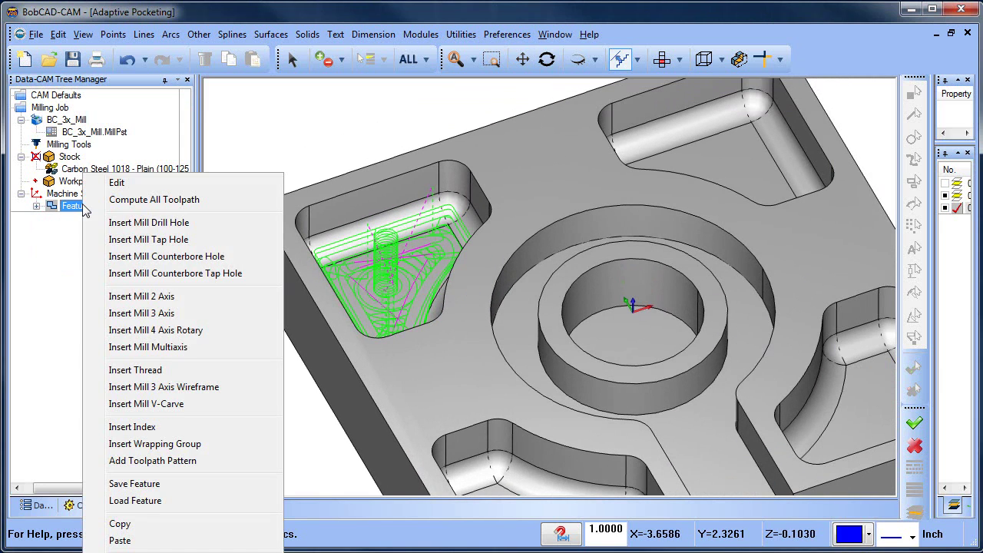
left_click(186, 297)
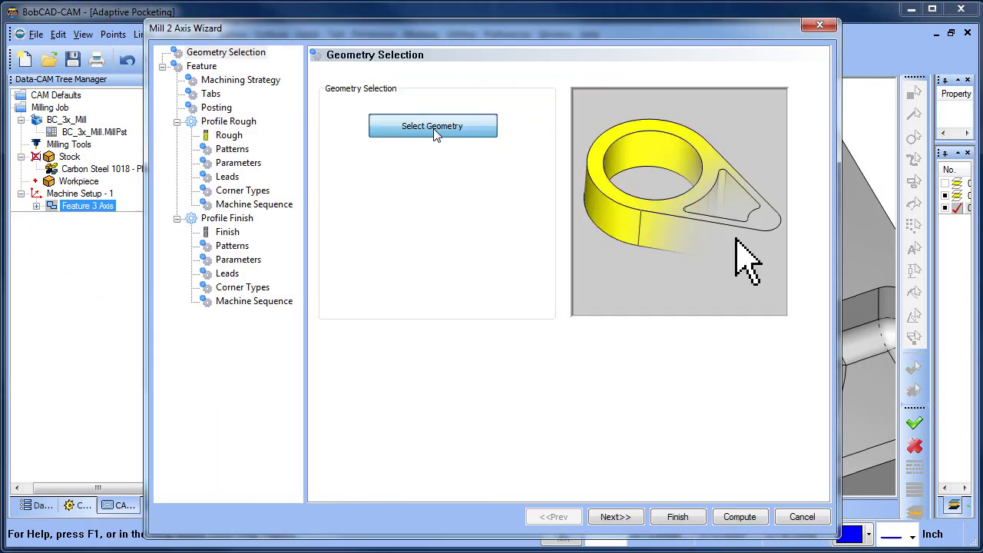
Chain the upper-left pocket's top edge loop at Constant Z as the feature geometry.
left_click(435, 131)
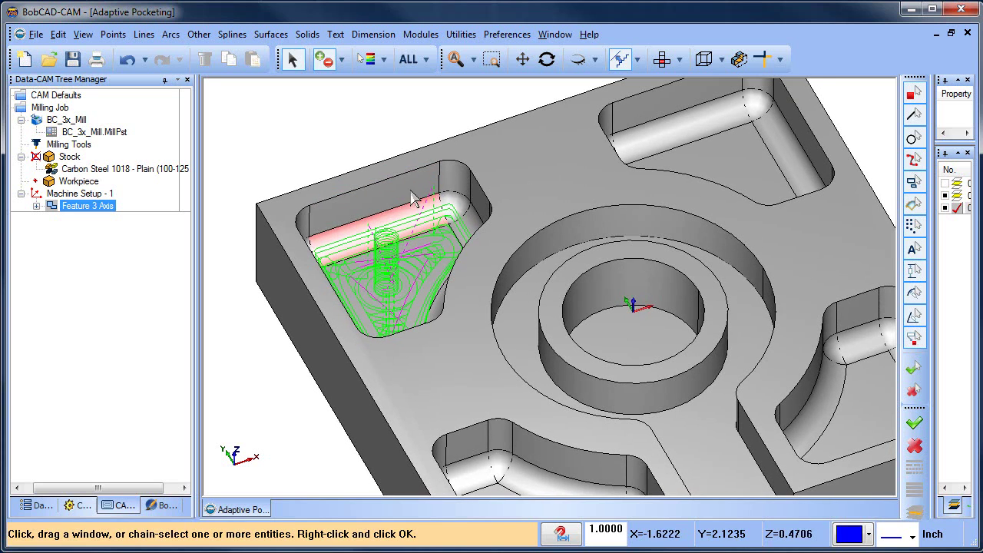
left_click(393, 179)
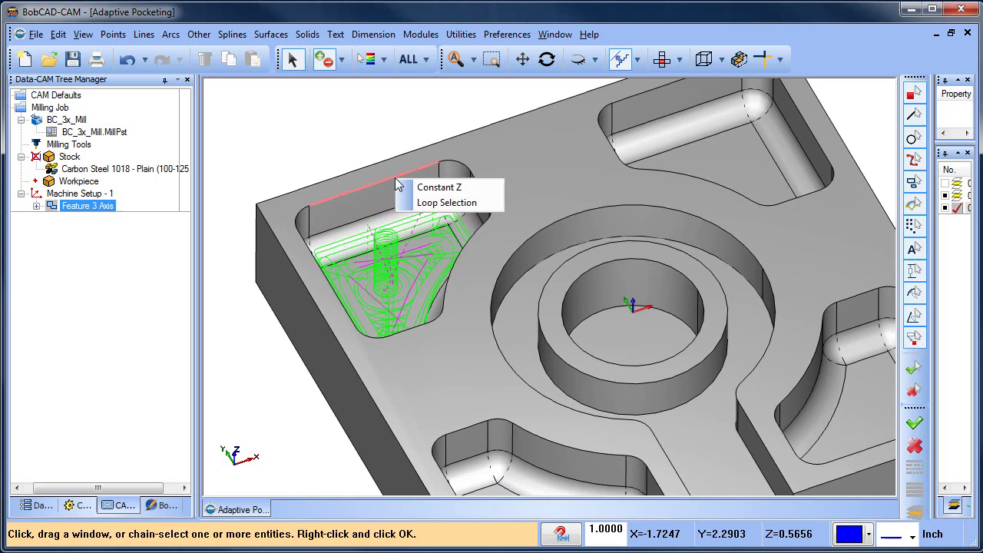
left_click(415, 186)
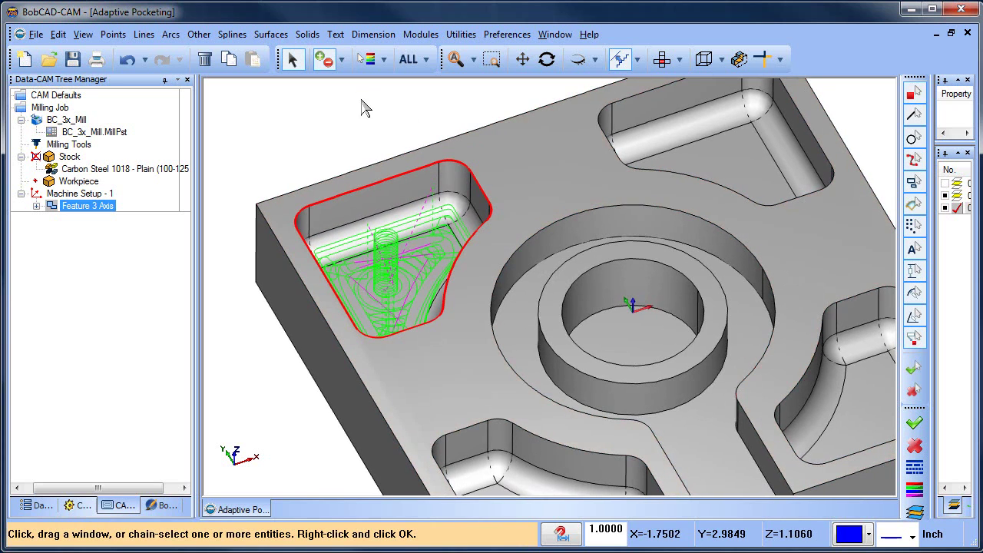
right_click(336, 119)
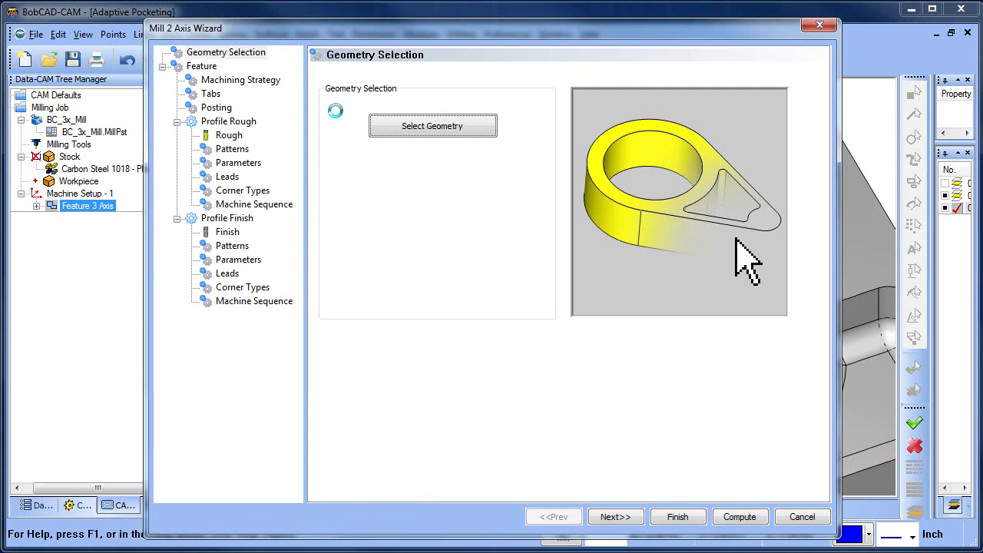
Set the feature depth by picking the pocket floor and pass the strategy page.
left_click(614, 517)
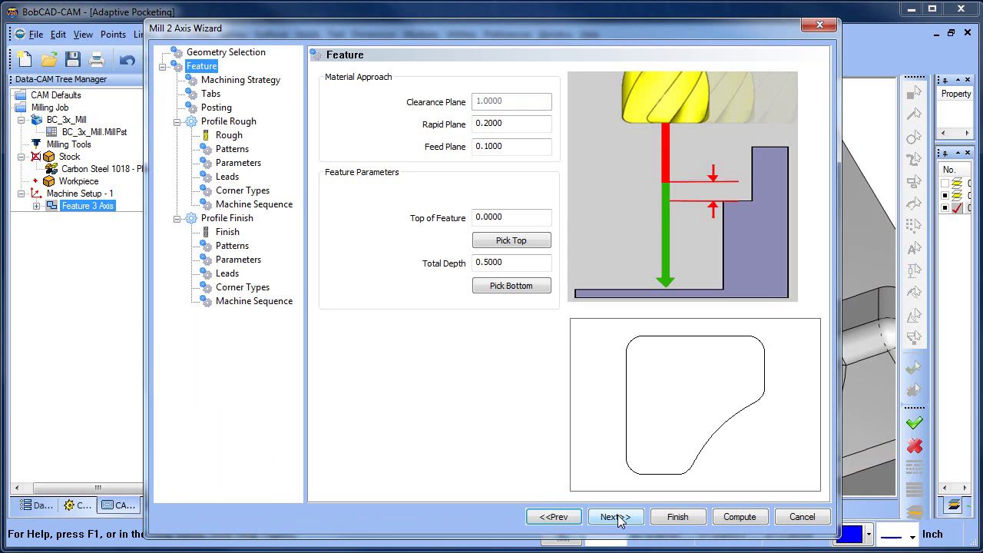
left_click(514, 290)
left_click(429, 303)
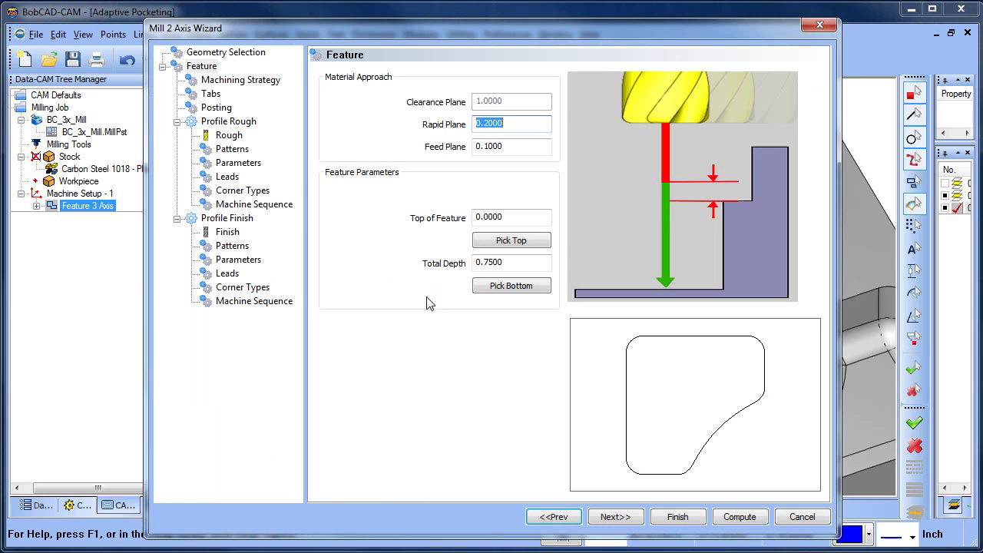
left_click(624, 519)
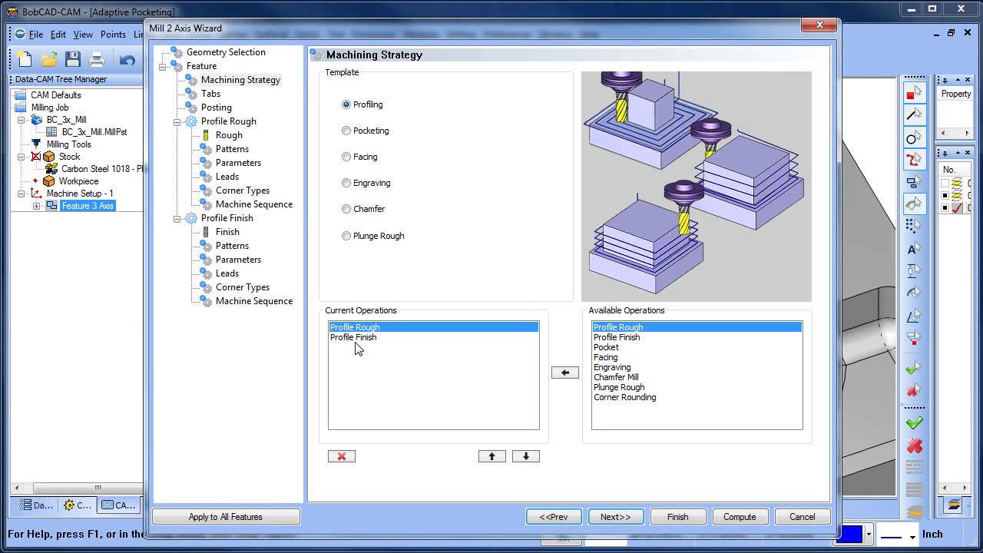
left_click(617, 519)
Give the Profile Rough tool a 0.5 diameter and 0.25 corner radius.
left_click(228, 135)
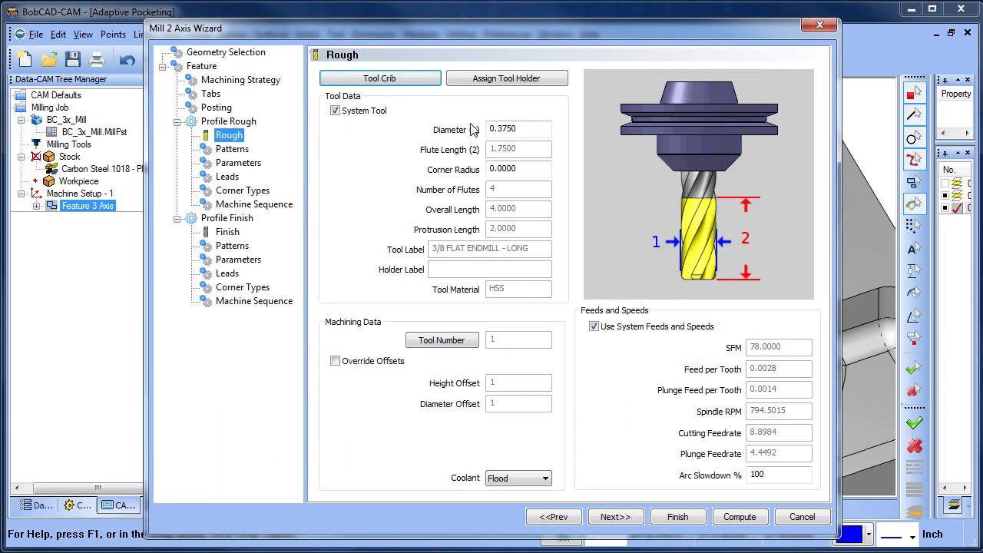
left_click(507, 128)
double_click(507, 128)
type(".5")
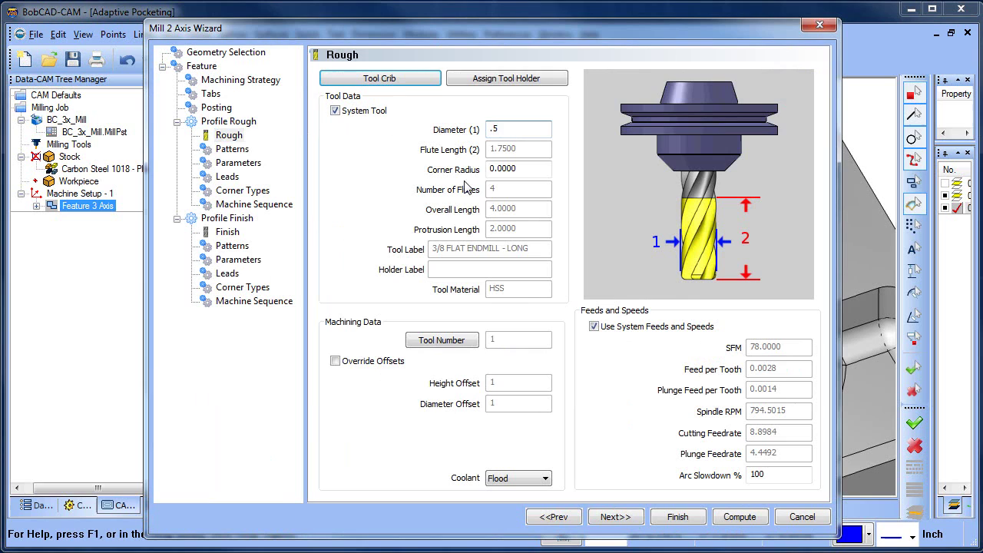
key("Tab")
type(".")
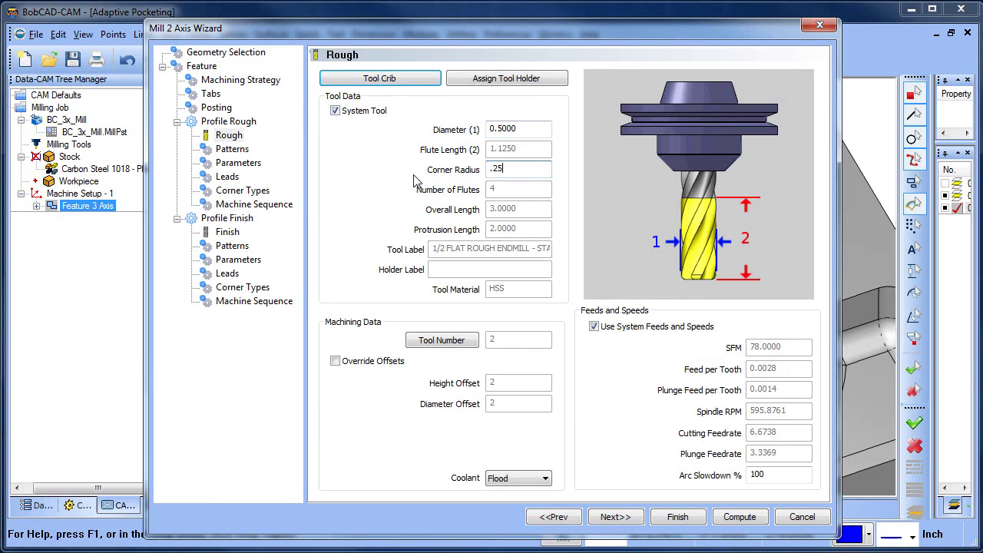
left_click(511, 137)
Switch the rough pattern to Side Roughing with 0.1 stock remaining over 3 passes.
left_click(232, 148)
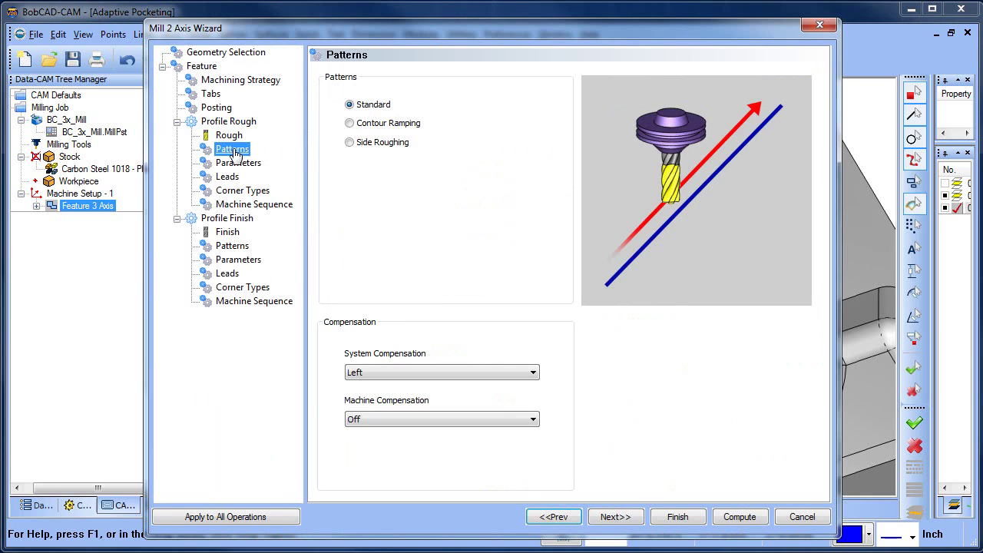
left_click(349, 142)
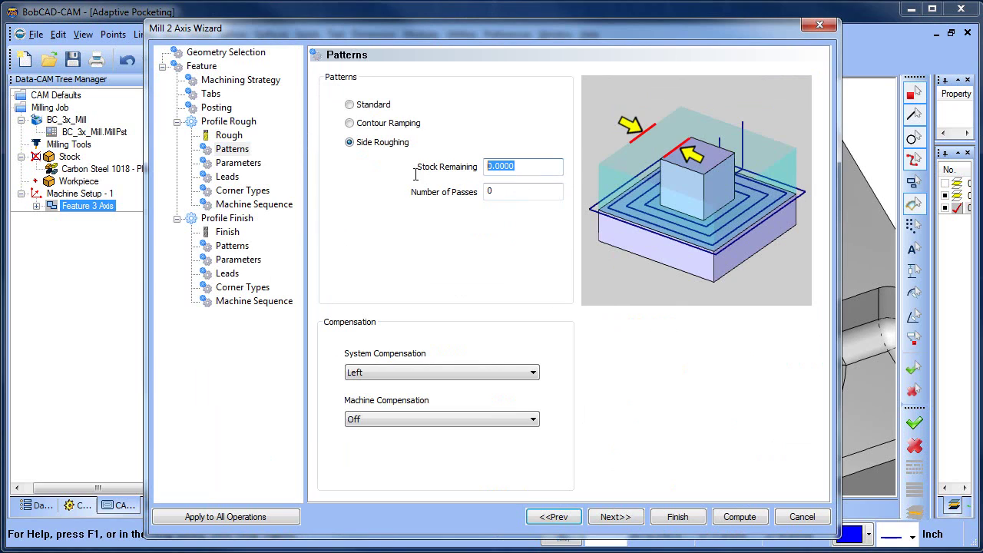
type("1")
double_click(500, 167)
type(".1")
key("Tab")
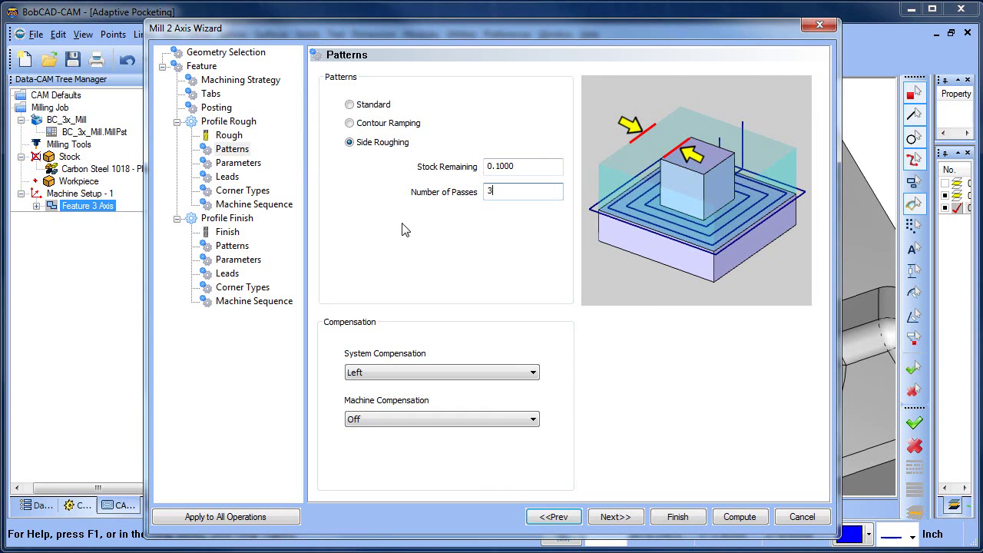
Make the roughing lead-in circular with 0.1 length and 0.1 radius.
left_click(227, 177)
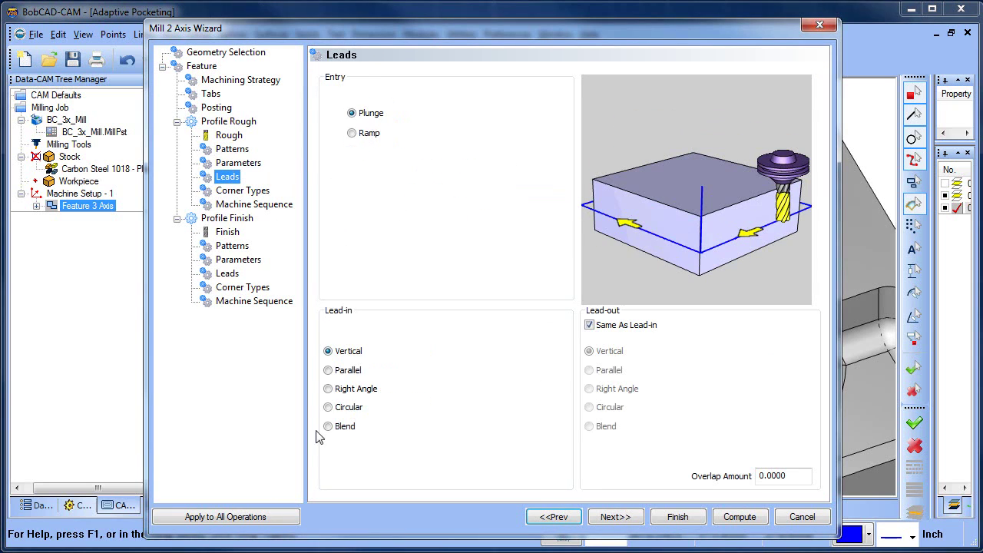
left_click(328, 407)
double_click(538, 408)
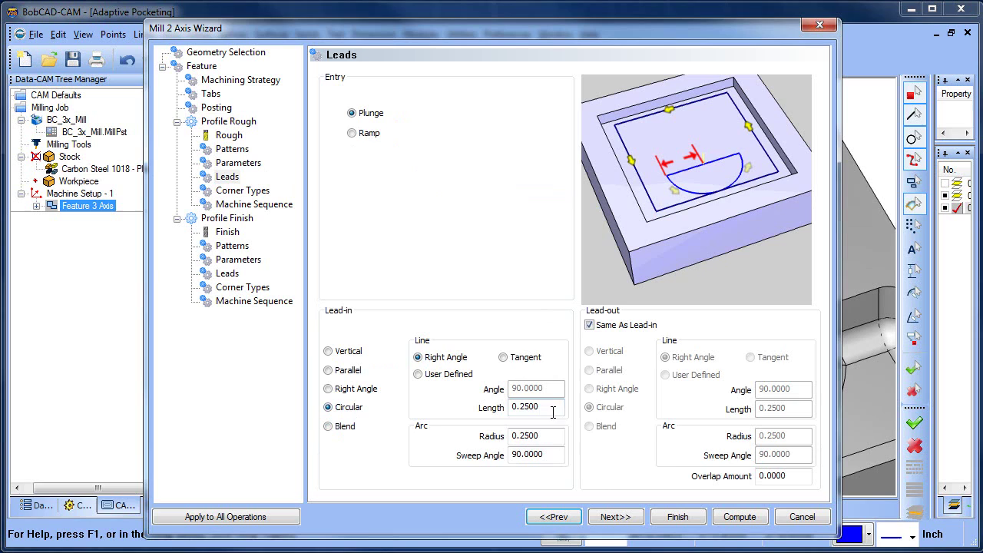
type(".1")
double_click(530, 435)
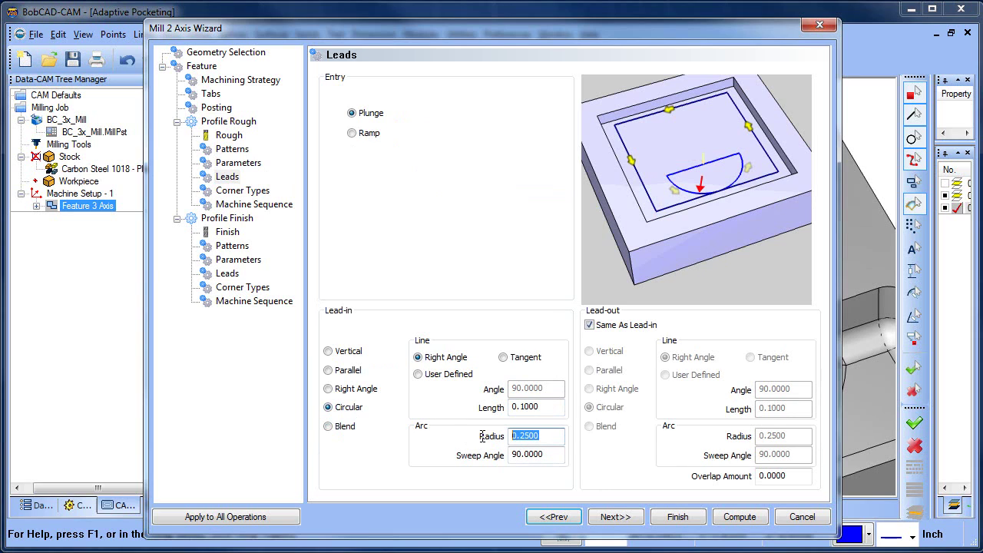
type(".1")
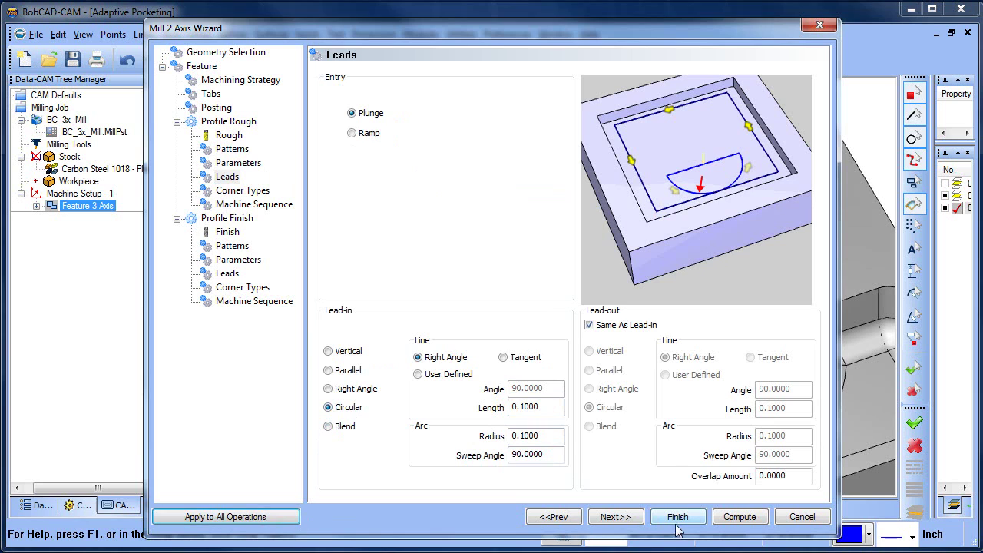
left_click(615, 519)
Give the Profile Finish tool a 0.25 corner radius.
left_click(227, 232)
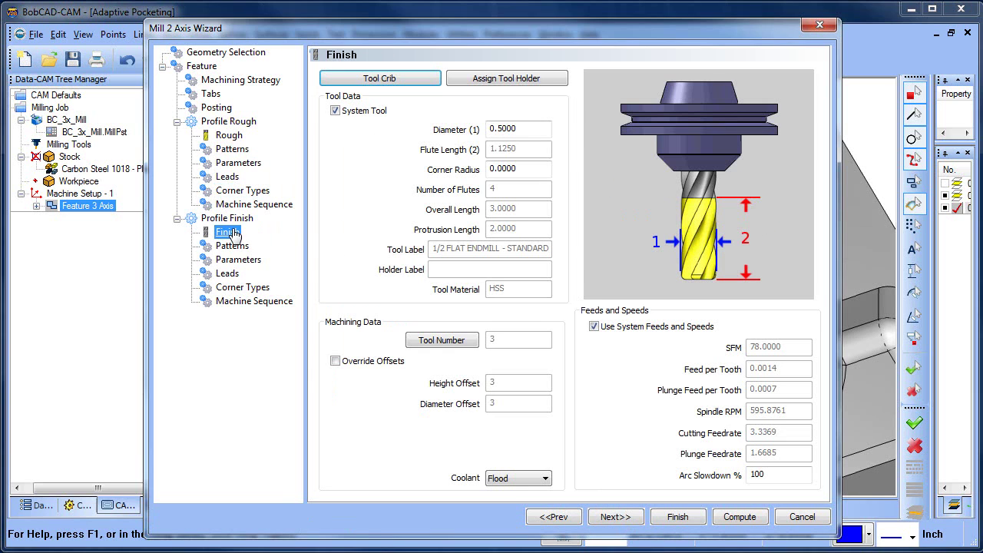
double_click(496, 128)
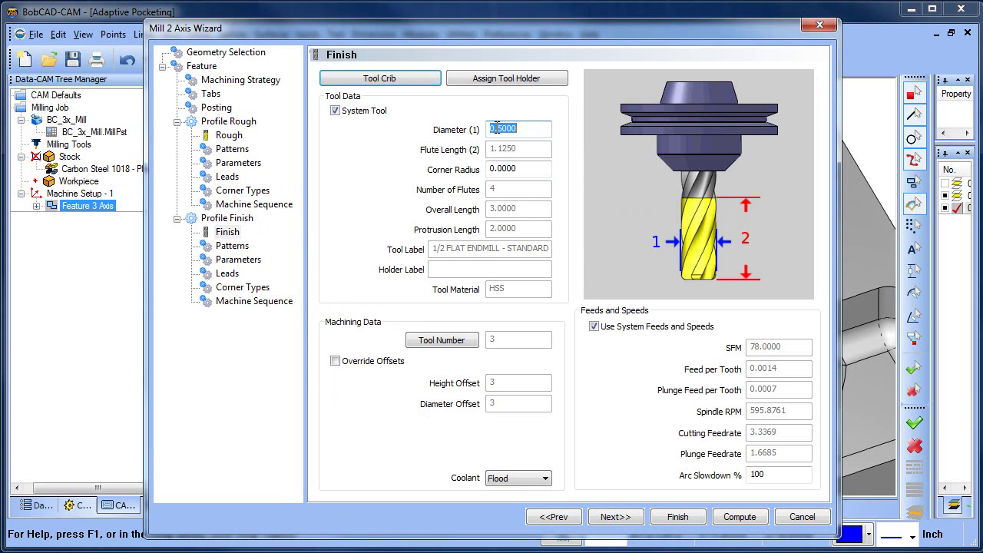
double_click(524, 167)
type(".25")
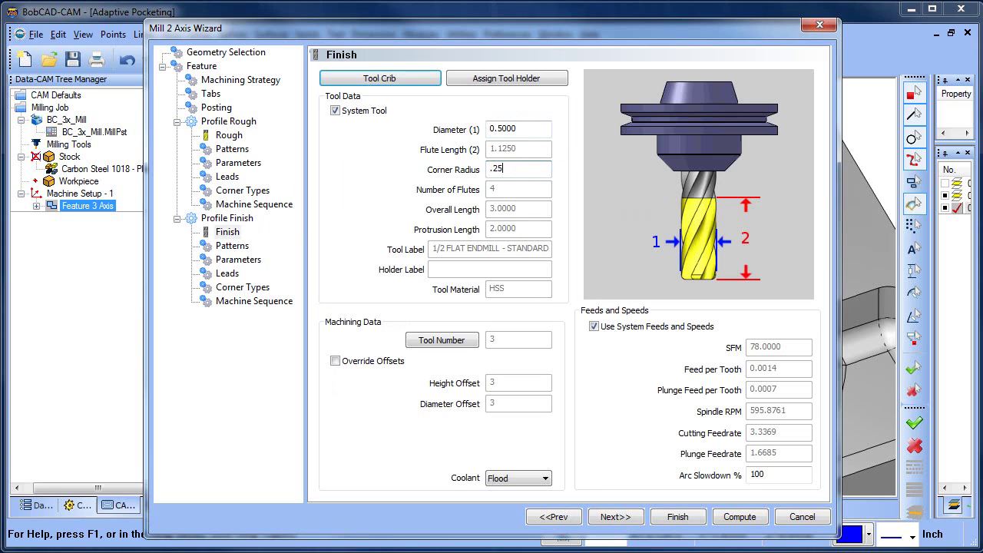
left_click(528, 132)
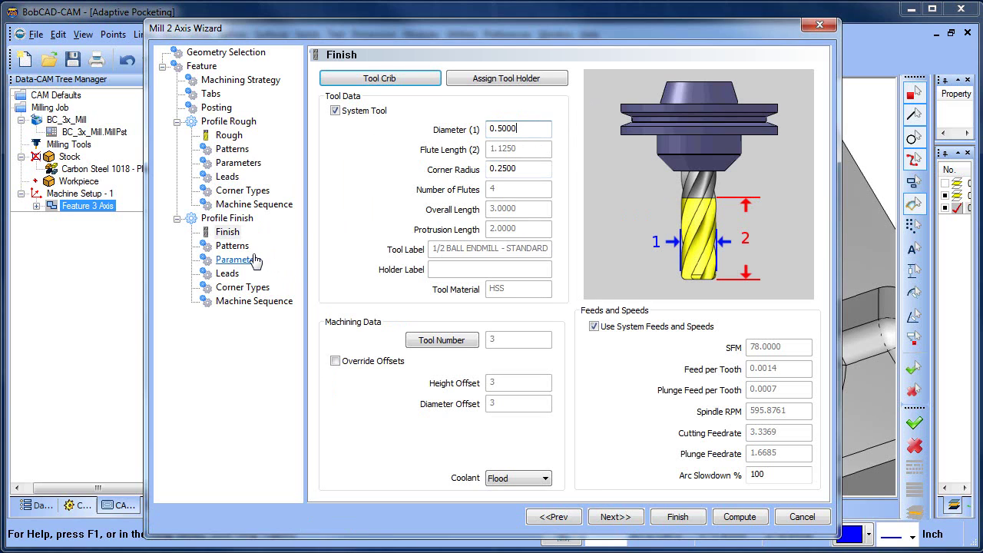
Review the finish pattern, leads, corner types and sequence pages, then finish the wizard.
left_click(231, 246)
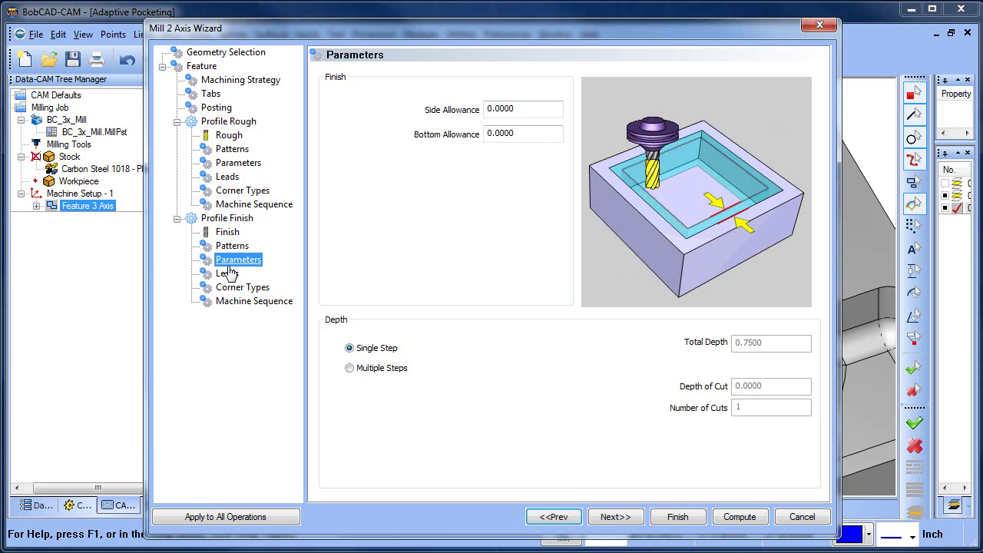
left_click(231, 275)
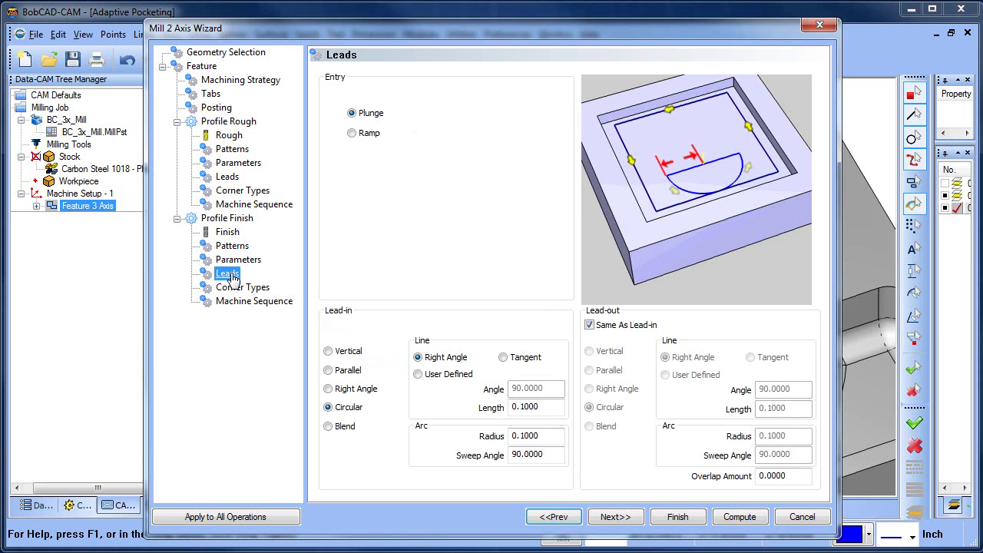
left_click(233, 288)
left_click(243, 302)
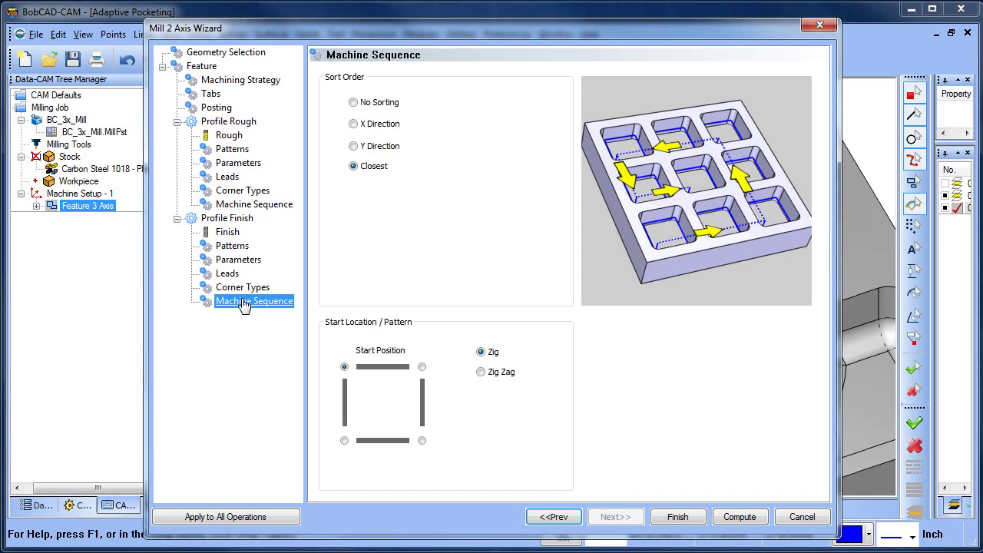
left_click(693, 519)
Move the default chain start point to the pocket's top wall.
left_click(131, 268)
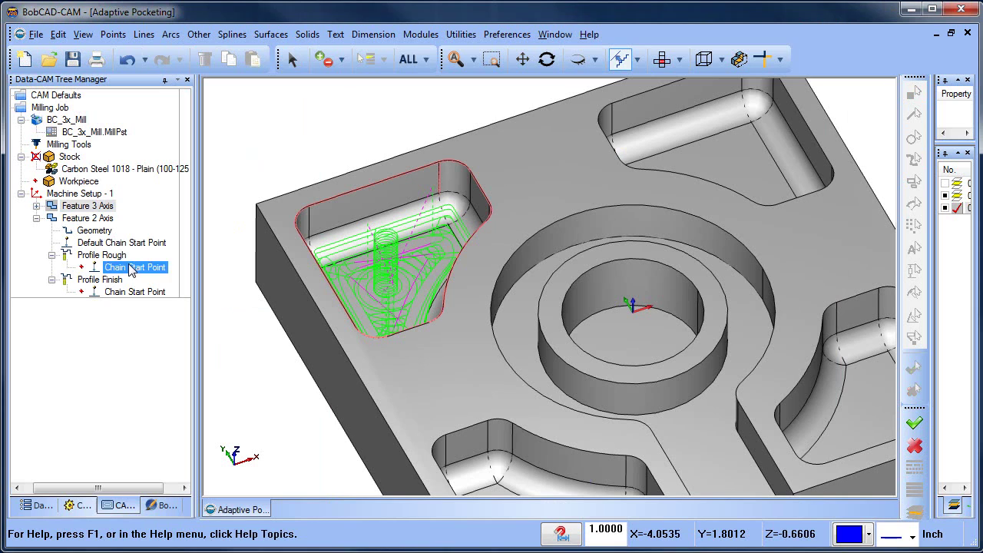
left_click(127, 242)
right_click(127, 243)
left_click(154, 254)
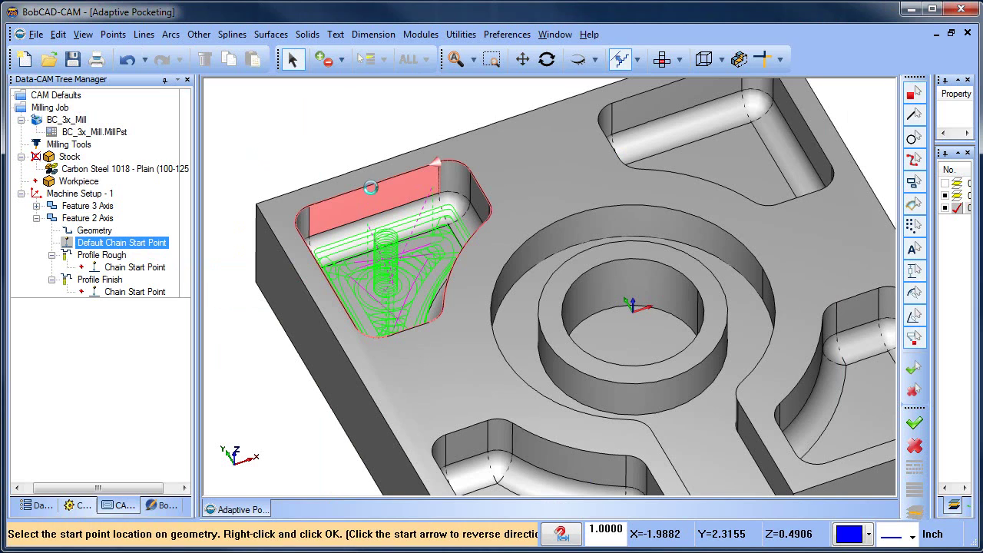
left_click(370, 188)
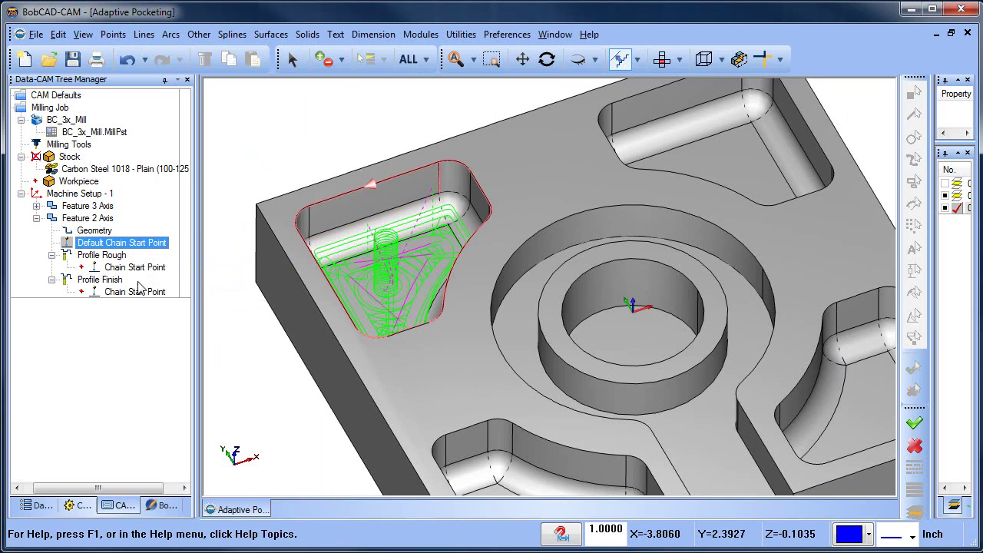
right_click(102, 256)
Recompute the Profile Rough and Profile Finish toolpaths.
left_click(154, 267)
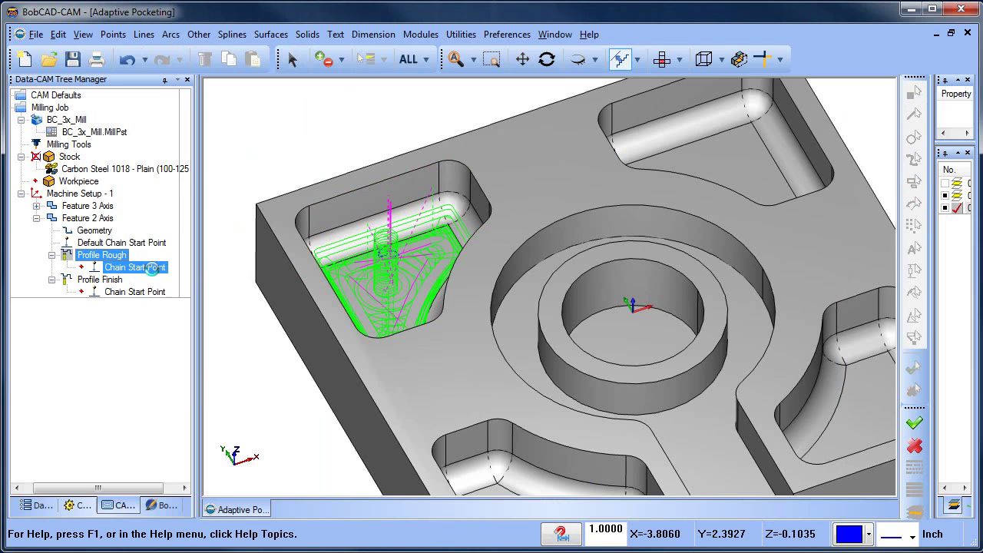
right_click(112, 280)
left_click(188, 299)
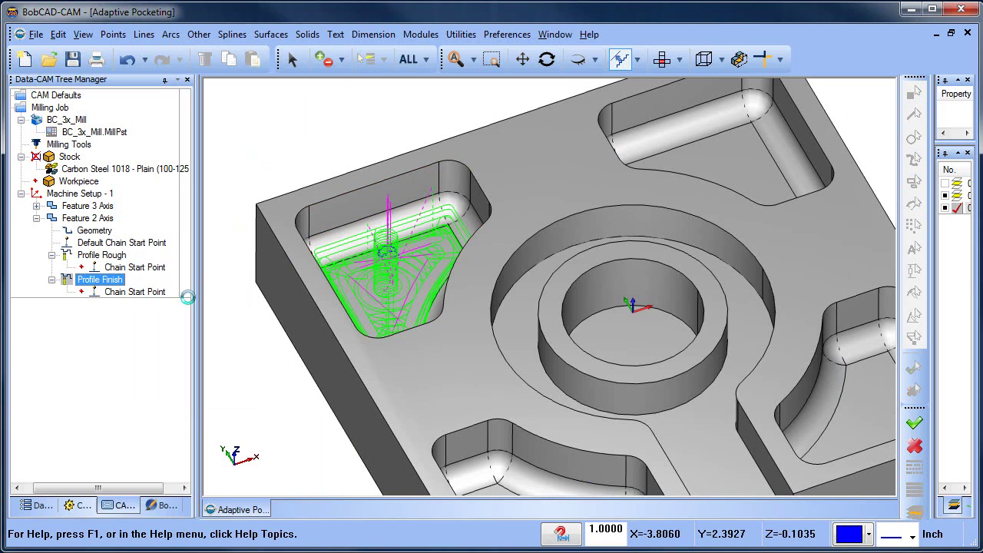
left_click(37, 206)
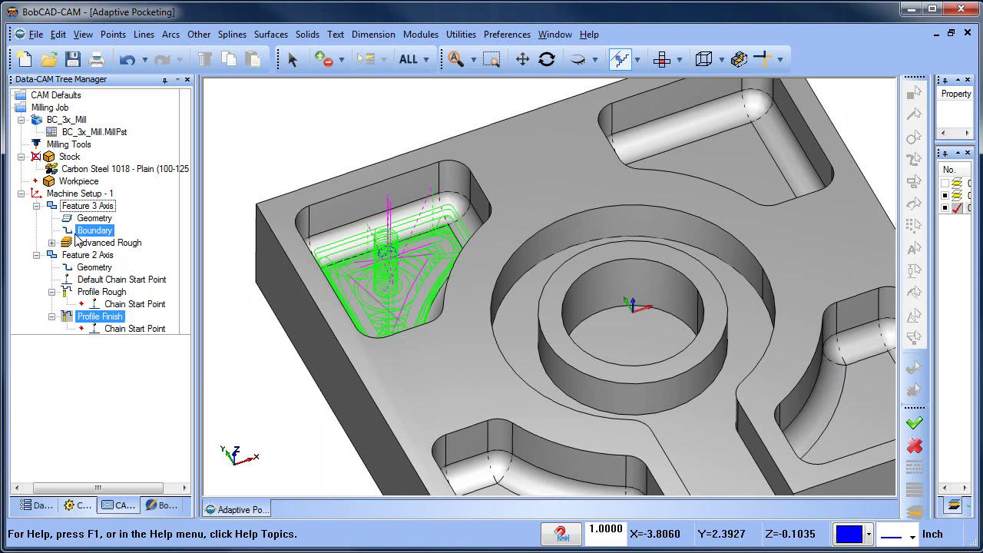
left_click(100, 242)
right_click(100, 243)
Blank the Advanced Rough and Profile Rough toolpaths, leaving only Profile Finish visible.
left_click(173, 334)
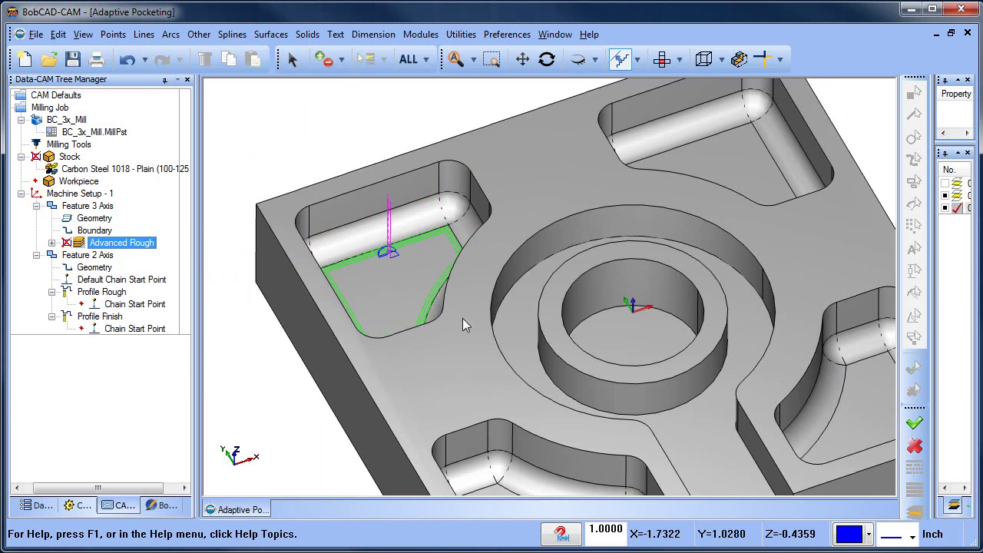
scroll(463, 318, "up", 5)
left_click(153, 305)
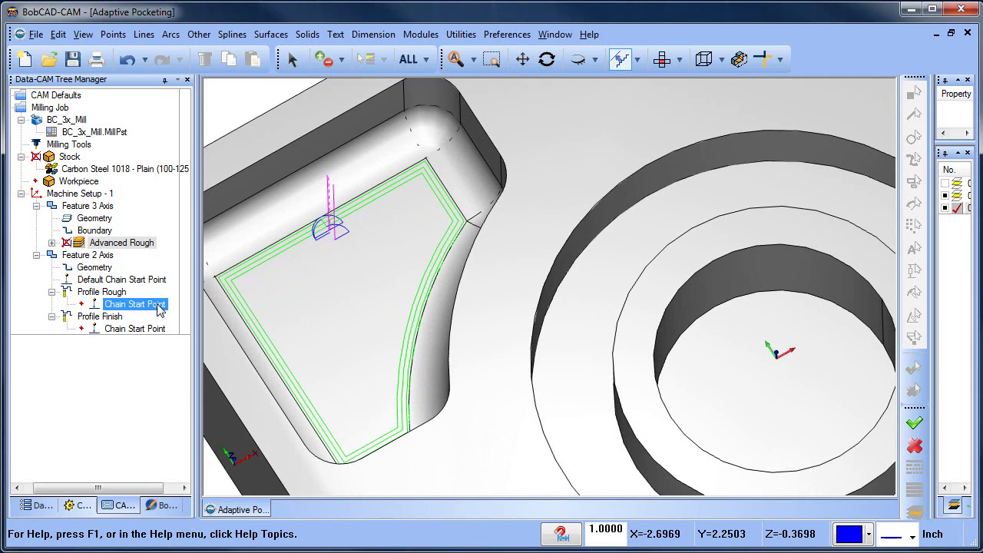
left_click(111, 293)
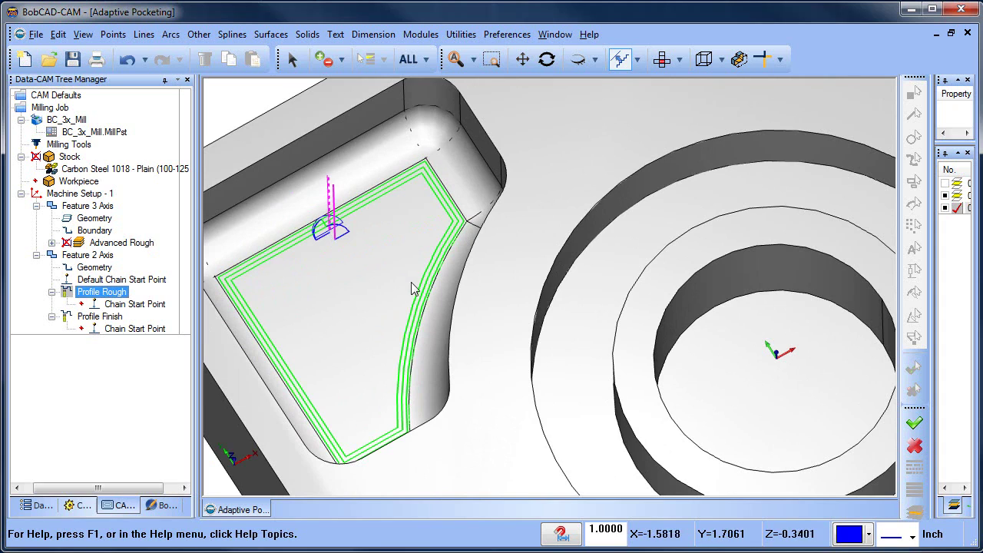
left_click(115, 316, "ctrl")
left_click(119, 317)
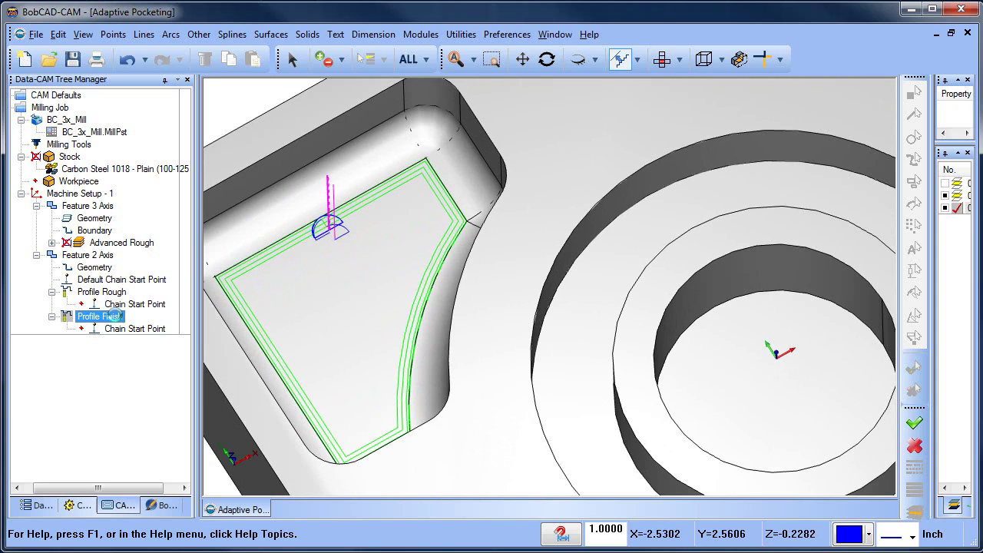
right_click(115, 292)
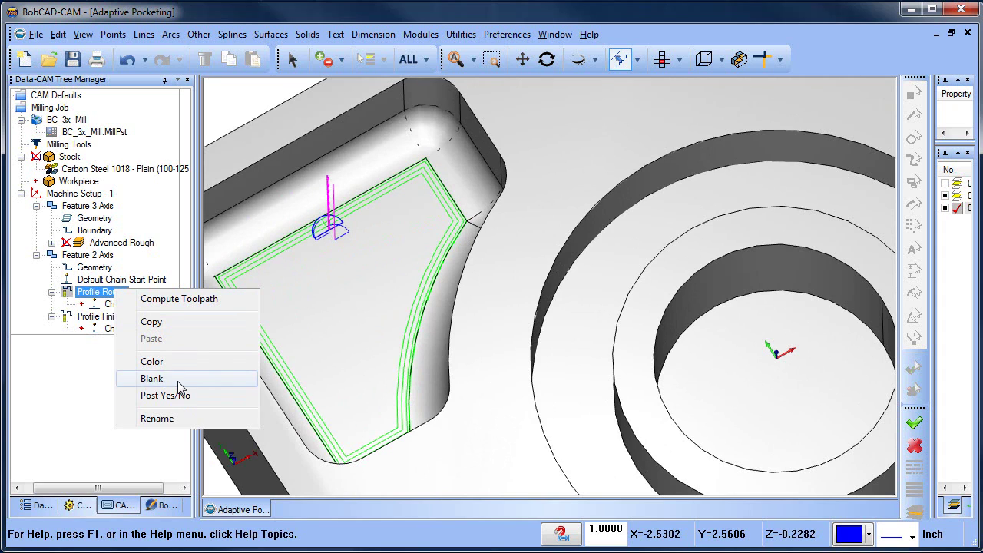
left_click(178, 381)
left_click(134, 304, "ctrl")
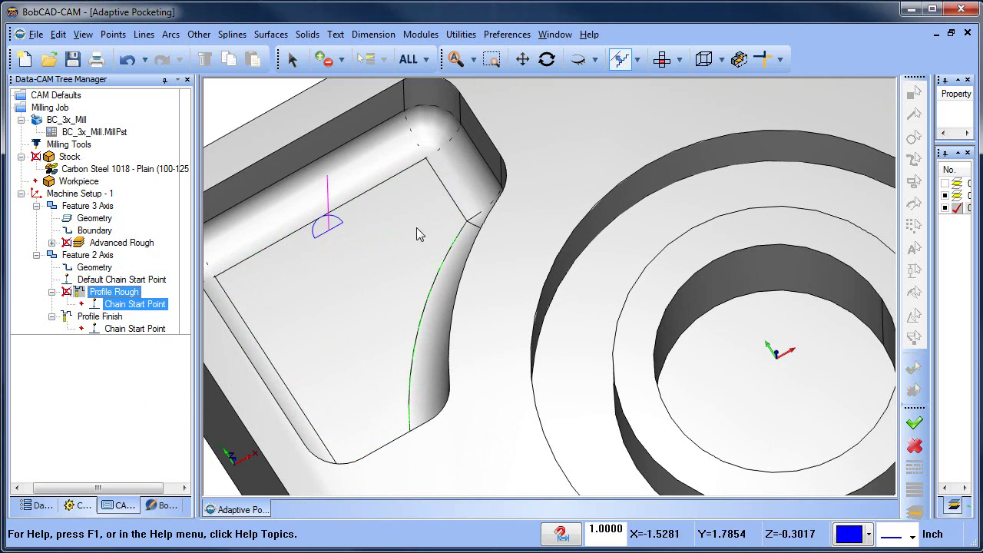
scroll(362, 277, "down", 5)
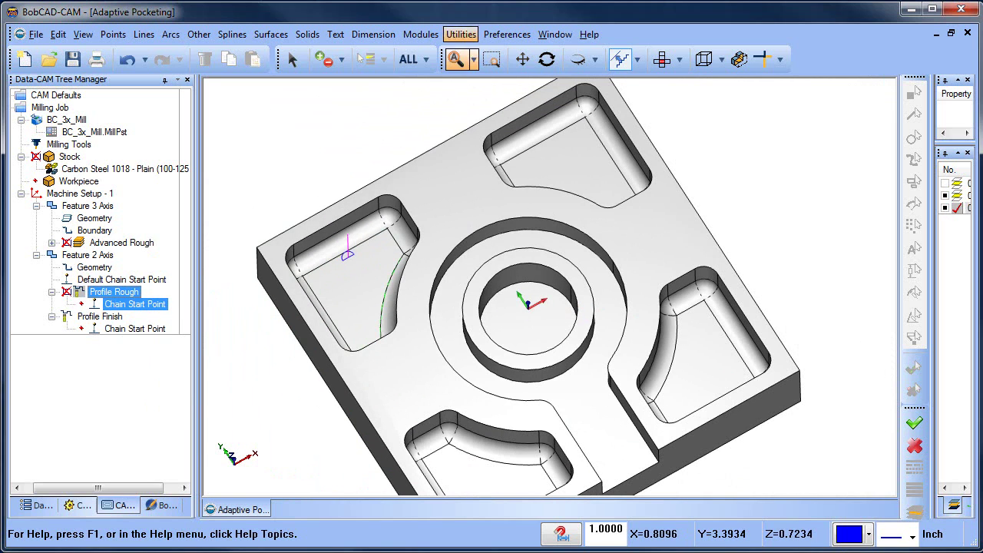
Launch the simulation with toolpath visibility turned off and run the cut.
left_click(419, 35)
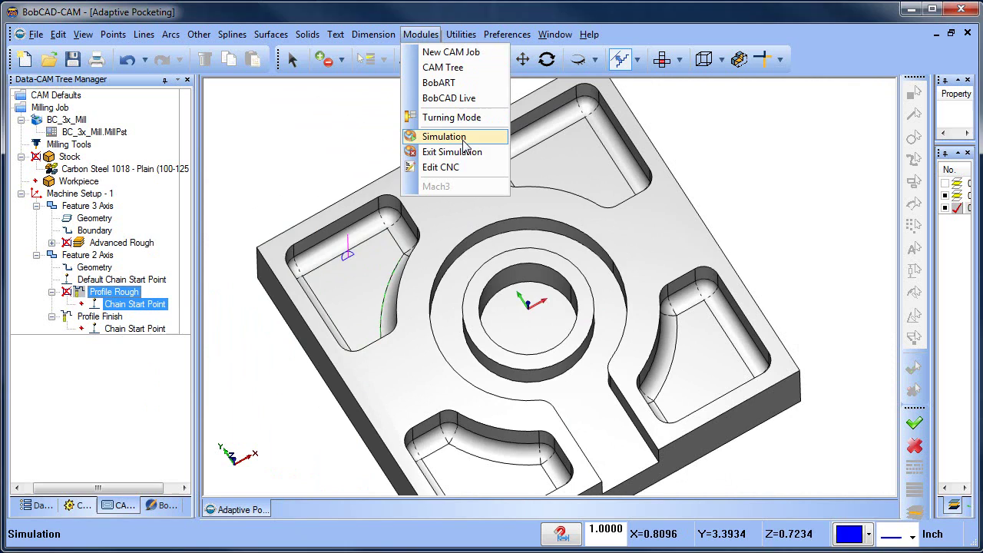
left_click(465, 138)
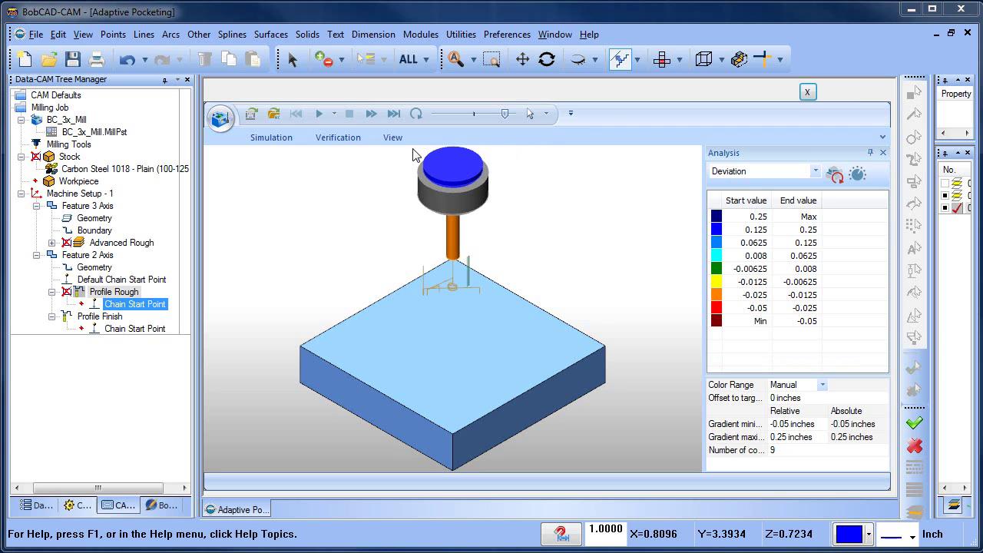
left_click(885, 136)
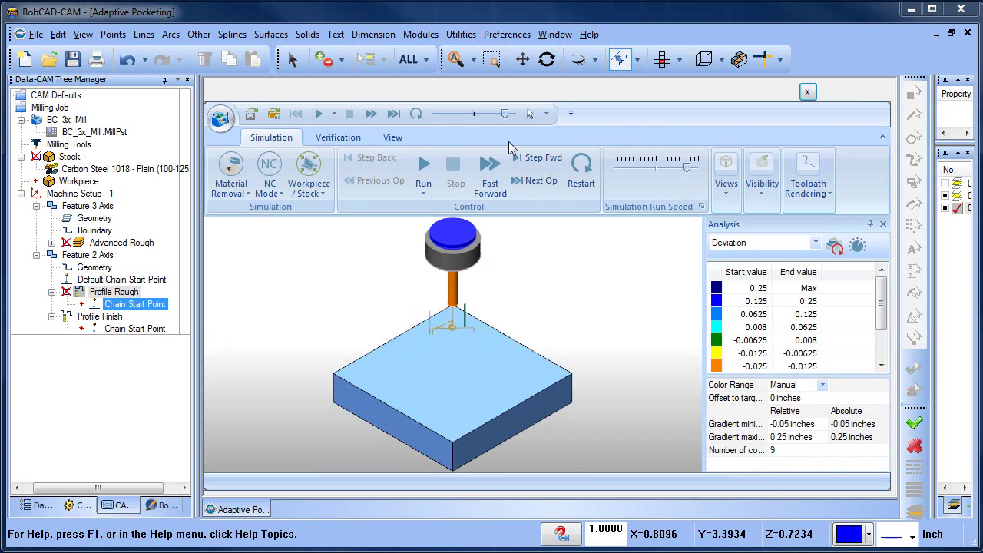
left_click(772, 196)
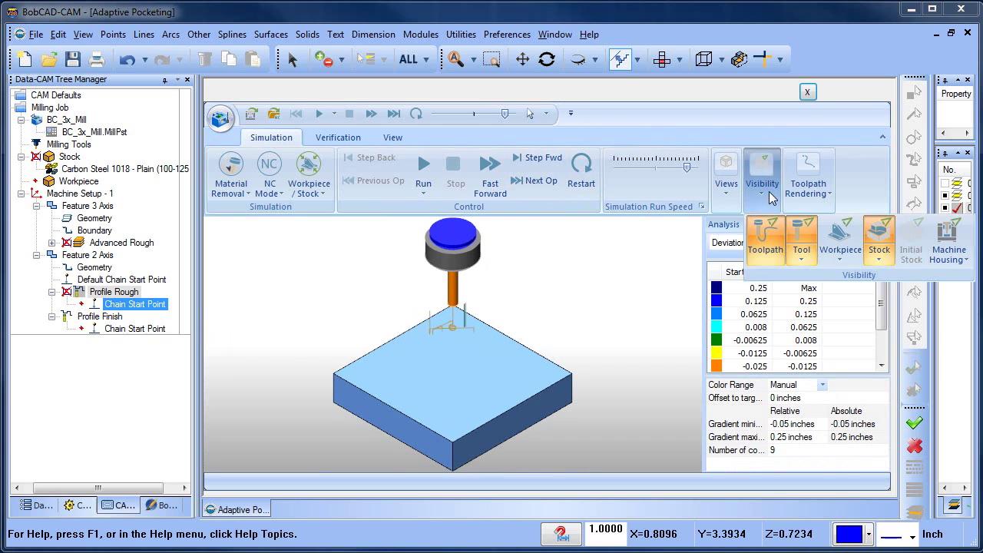
left_click(766, 238)
left_click(490, 173)
left_click(885, 137)
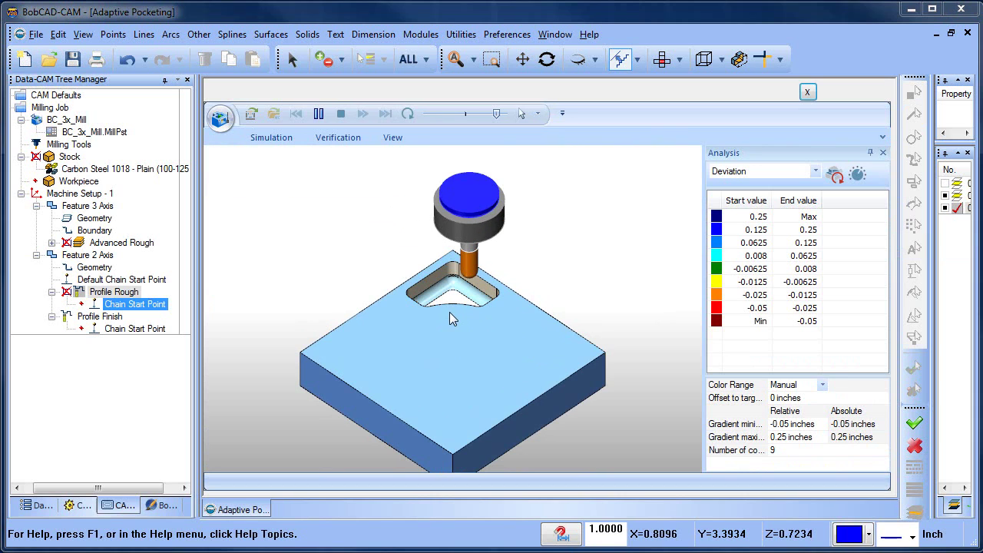
Orbit and zoom in on the milled pocket corner.
middle_click_drag(450, 312, 418, 330)
scroll(419, 331, "up", 6)
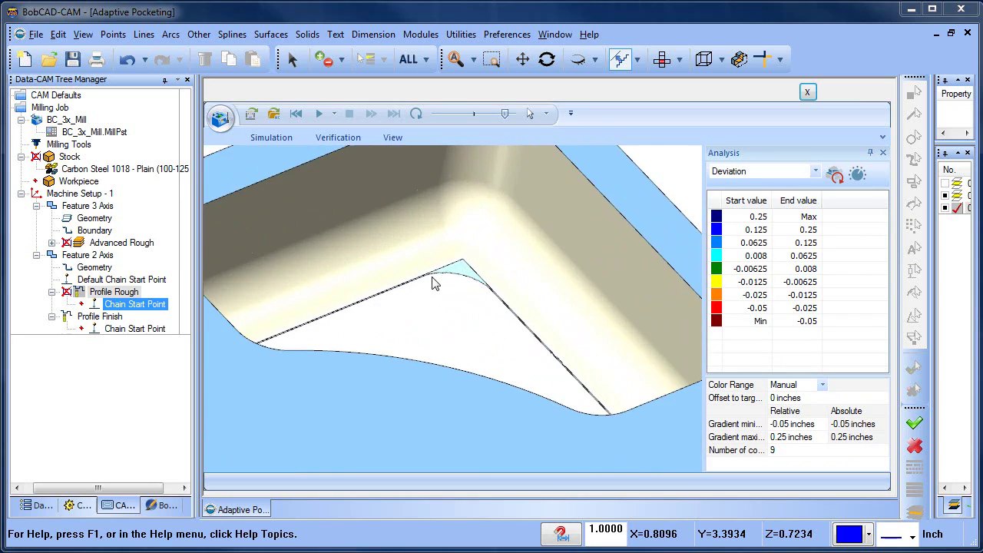
middle_click_drag(481, 305, 453, 286)
scroll(470, 286, "down", 5)
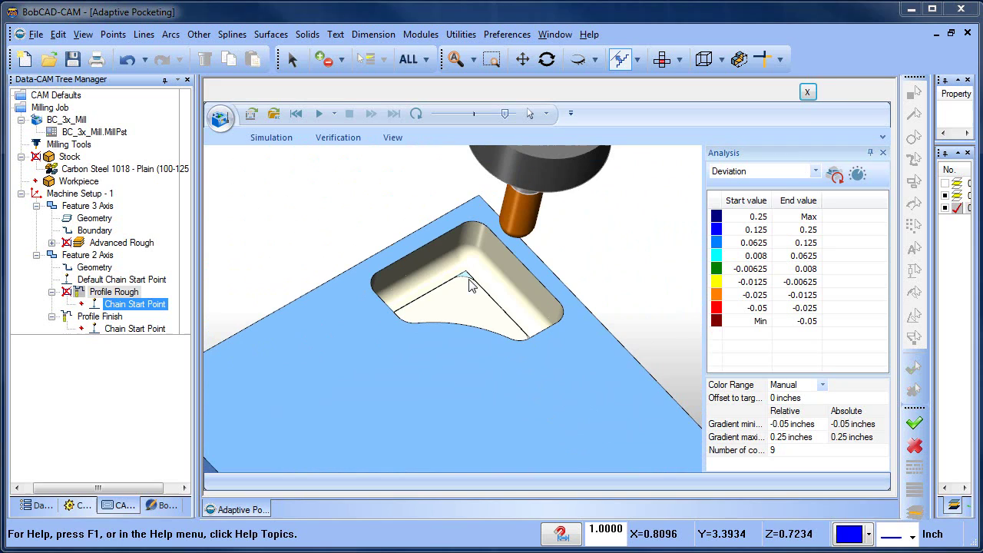
Refresh the deviation colouring, review the machined part from a new angle, and close the simulation.
left_click(836, 176)
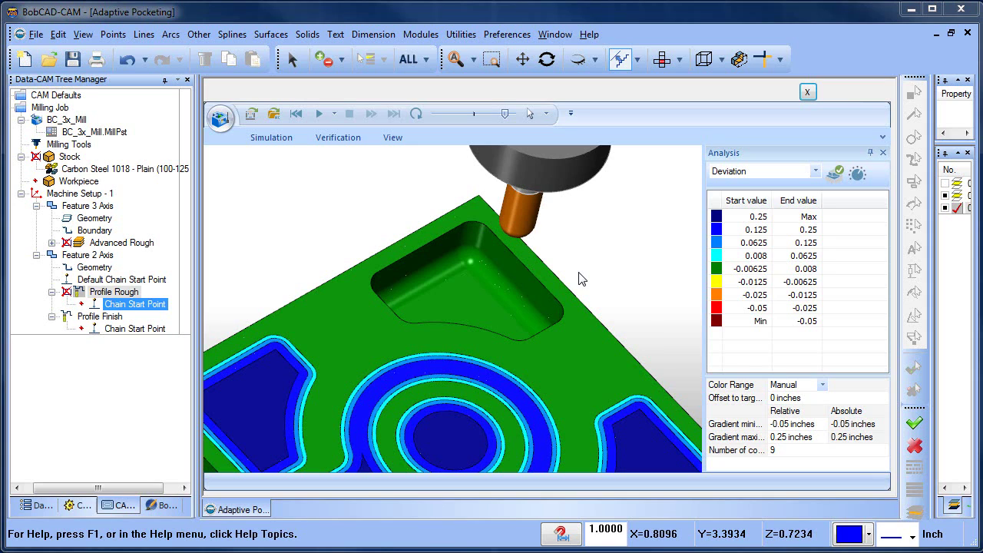
scroll(547, 292, "down", 5)
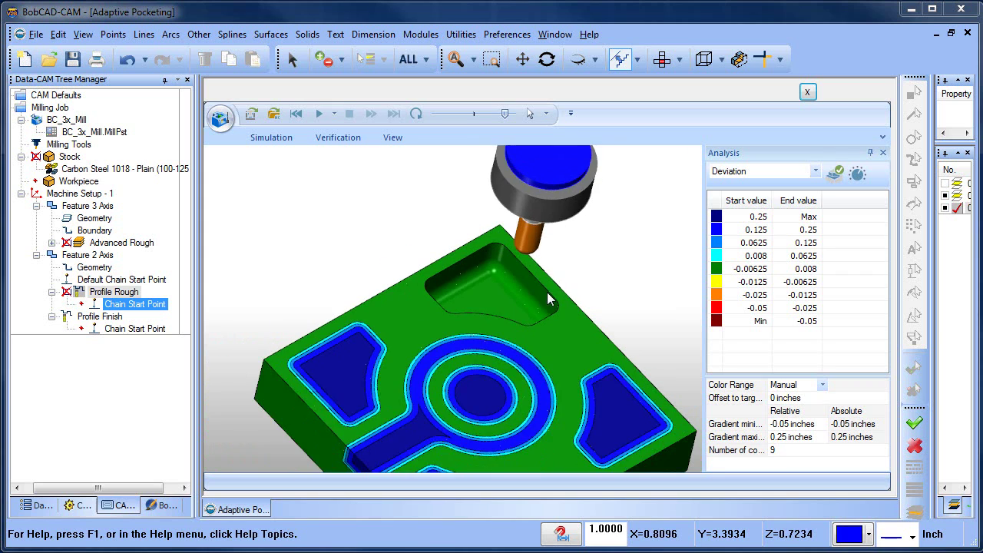
middle_click_drag(542, 332, 552, 355)
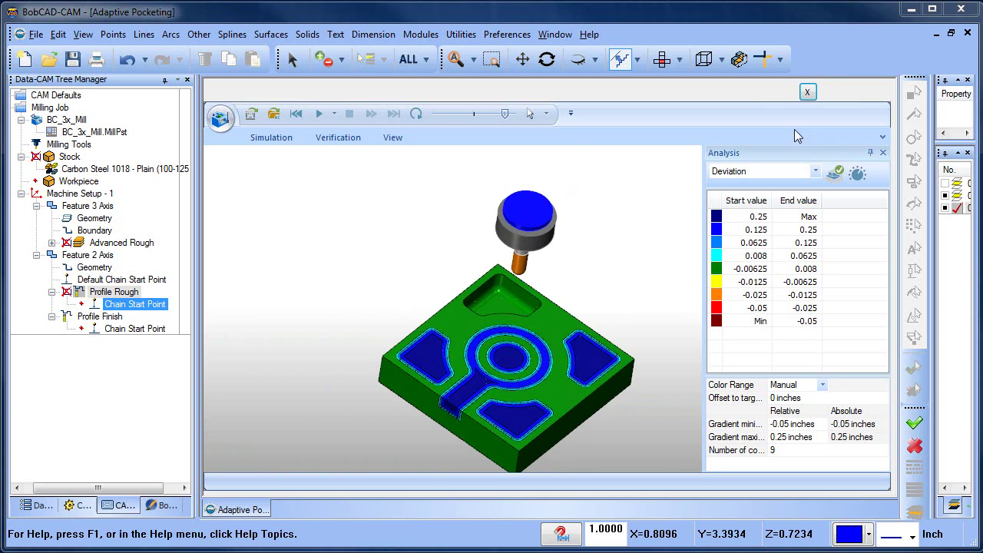
left_click(808, 94)
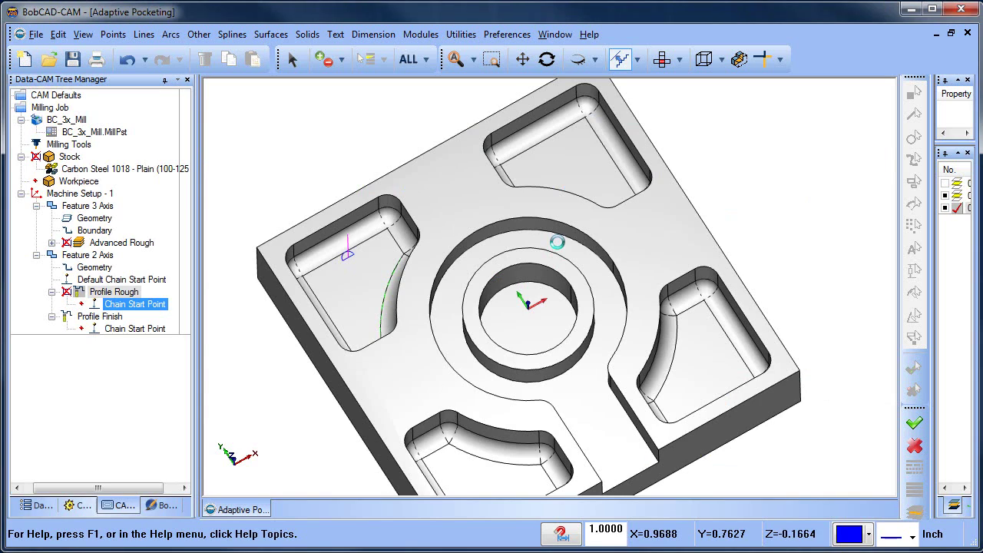
Re-select the adaptive roughing Boundary under Feature 3 Axis.
left_click(87, 281)
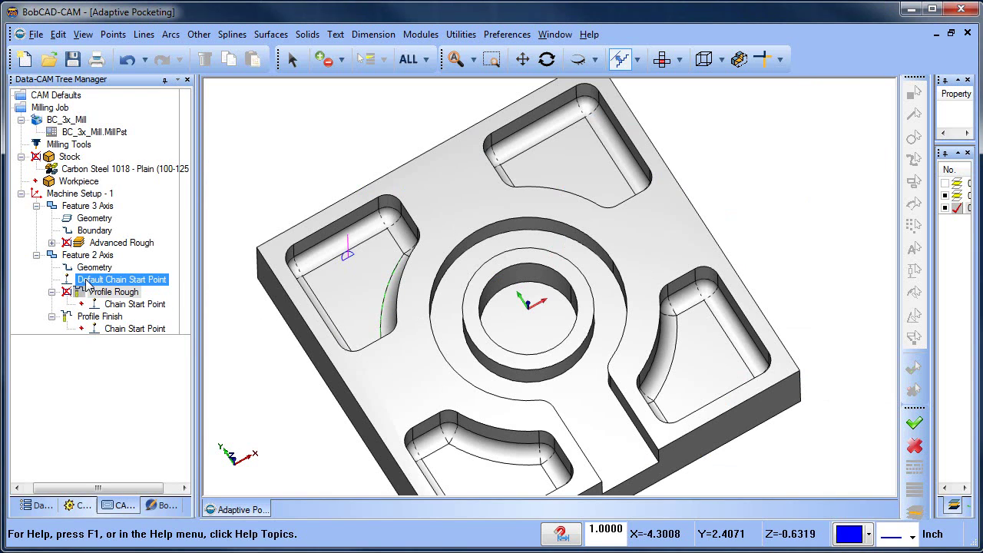
middle_click_drag(434, 326, 444, 304)
left_click(91, 267)
left_click(92, 231)
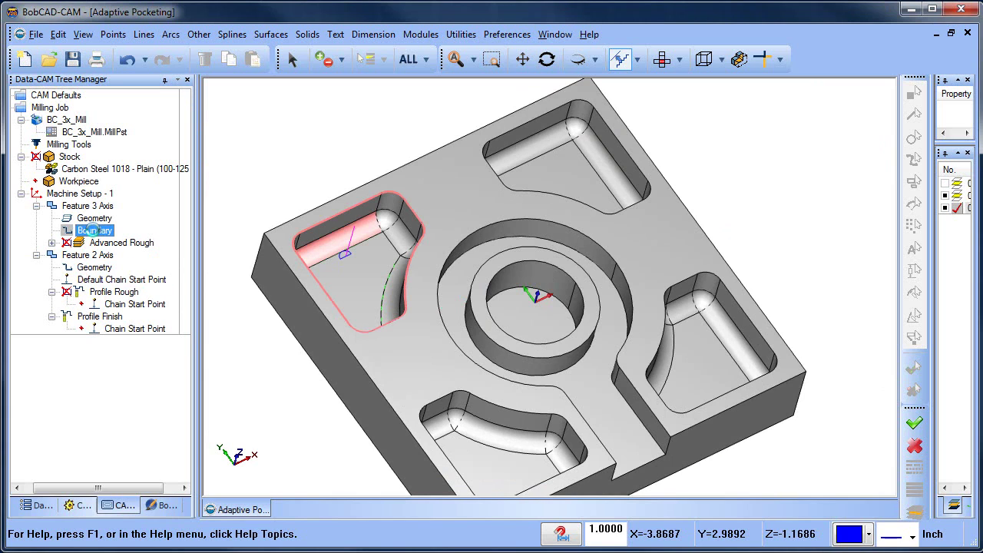
left_click(92, 218)
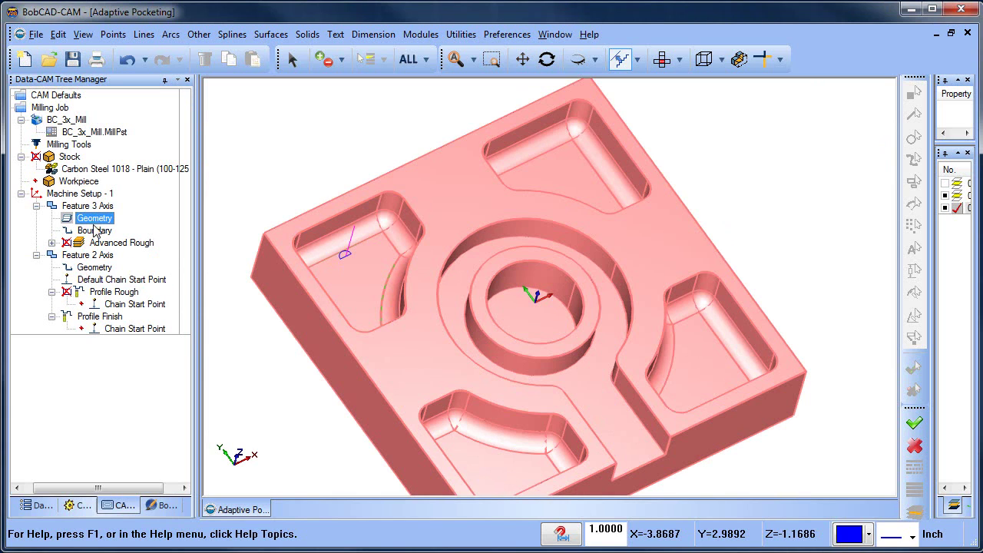
left_click(94, 230)
right_click(94, 232)
left_click(135, 238)
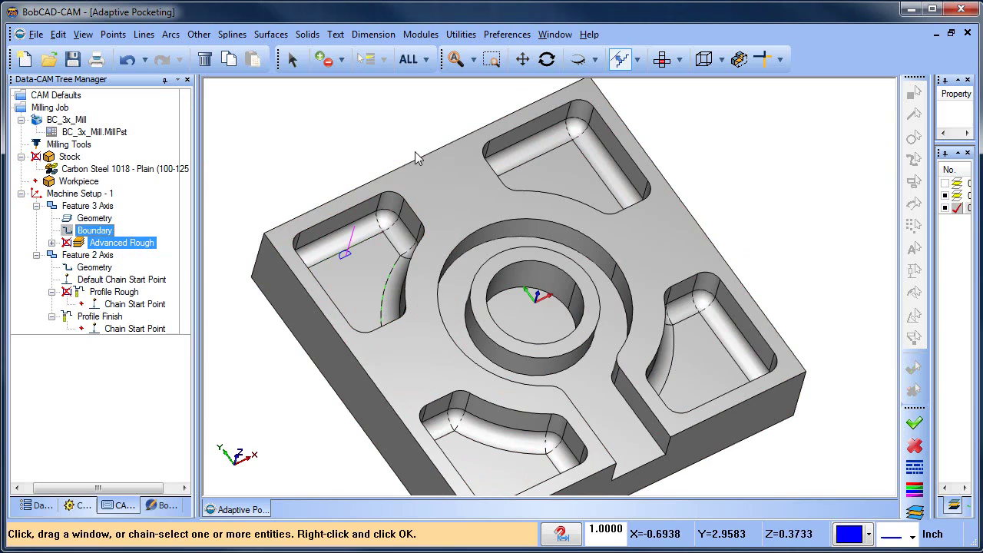
Add the top, bottom and right pocket edge loops to the boundary.
left_click(528, 124)
left_click(580, 149)
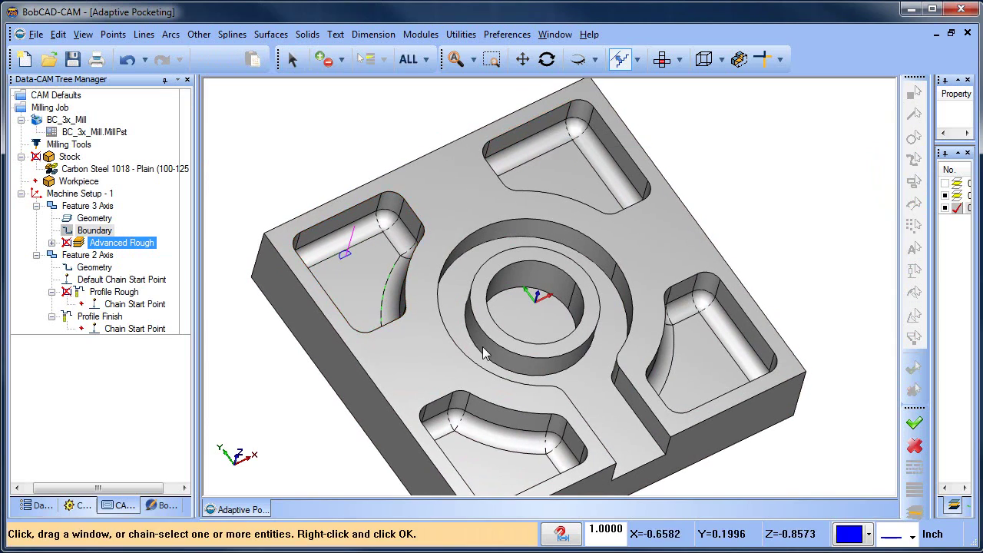
left_click(443, 406)
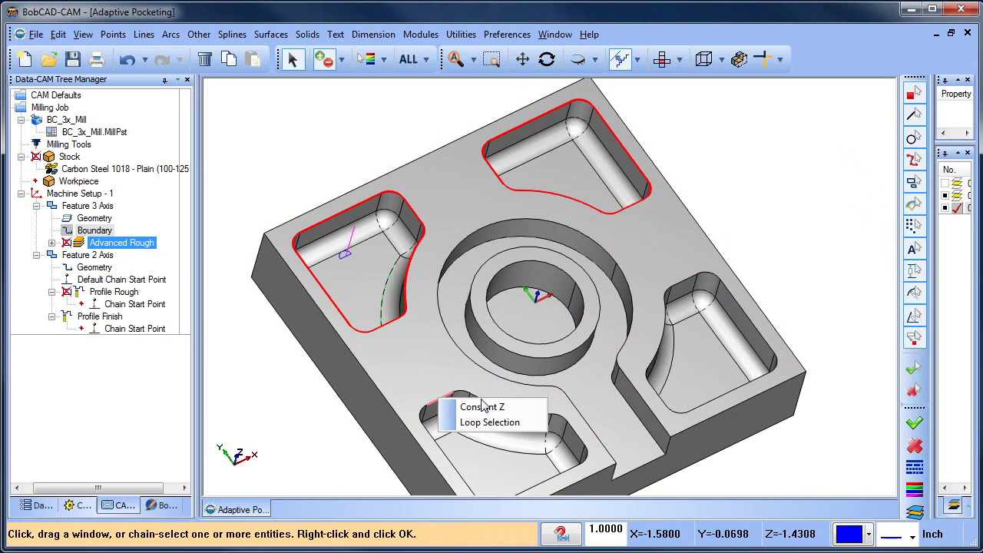
left_click(484, 422)
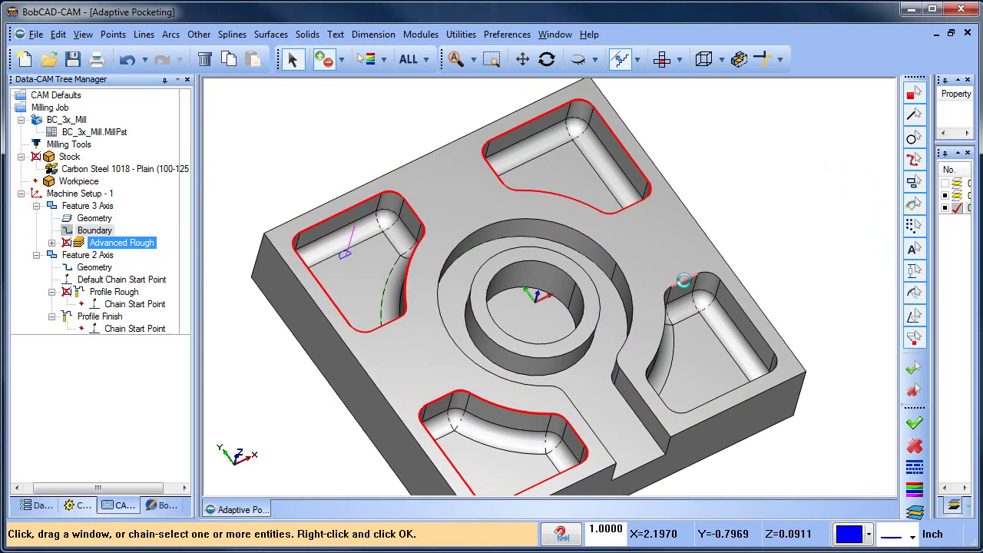
left_click(681, 281)
left_click(726, 304)
scroll(773, 231, "down", 3)
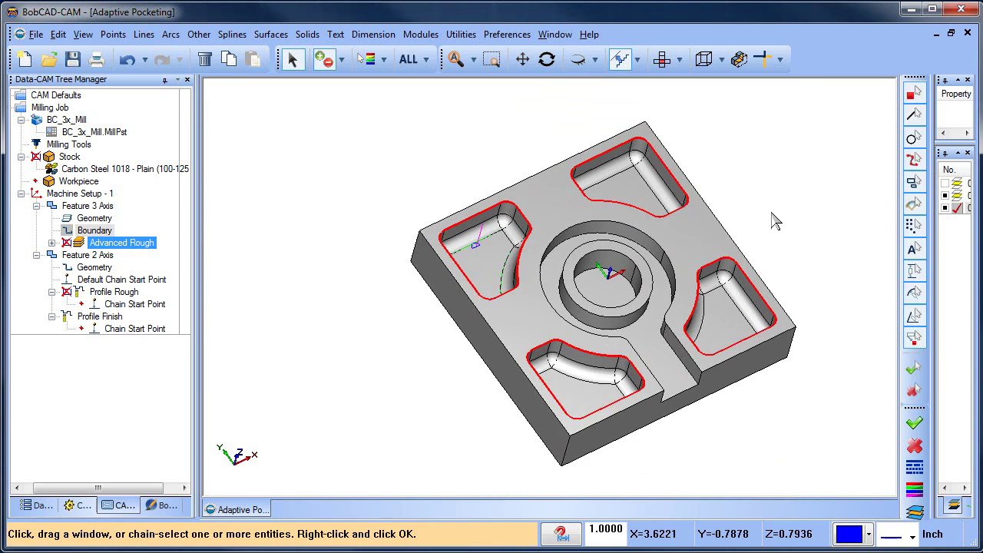
Reselect the 2-axis feature geometry, chaining the top, bottom and right pocket edge loops.
left_click(121, 280)
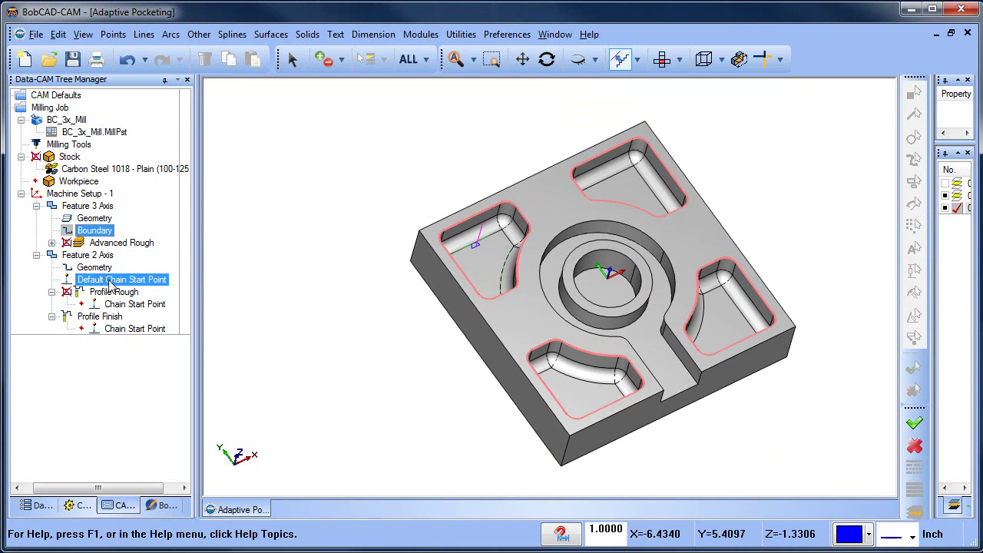
left_click(95, 267)
right_click(95, 268)
left_click(127, 280)
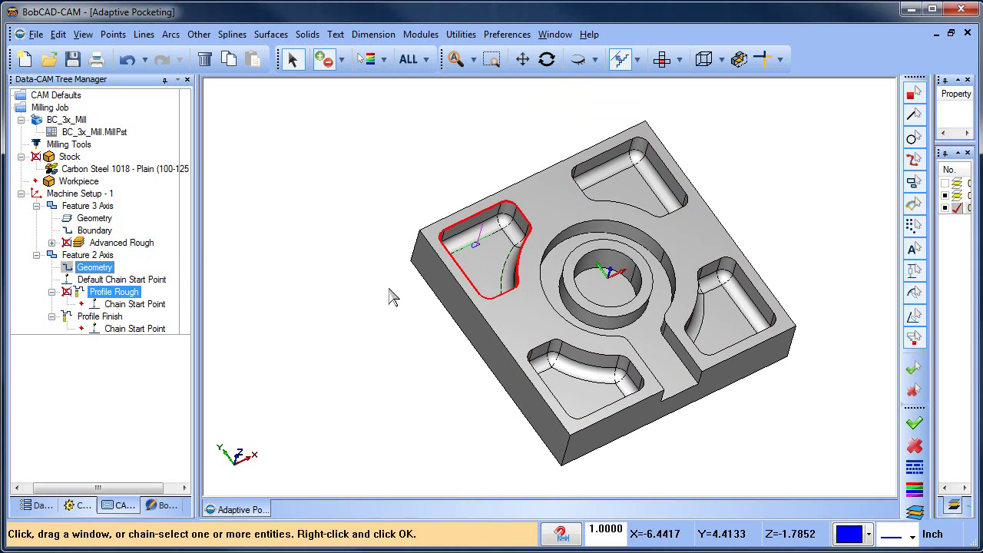
left_click(613, 159)
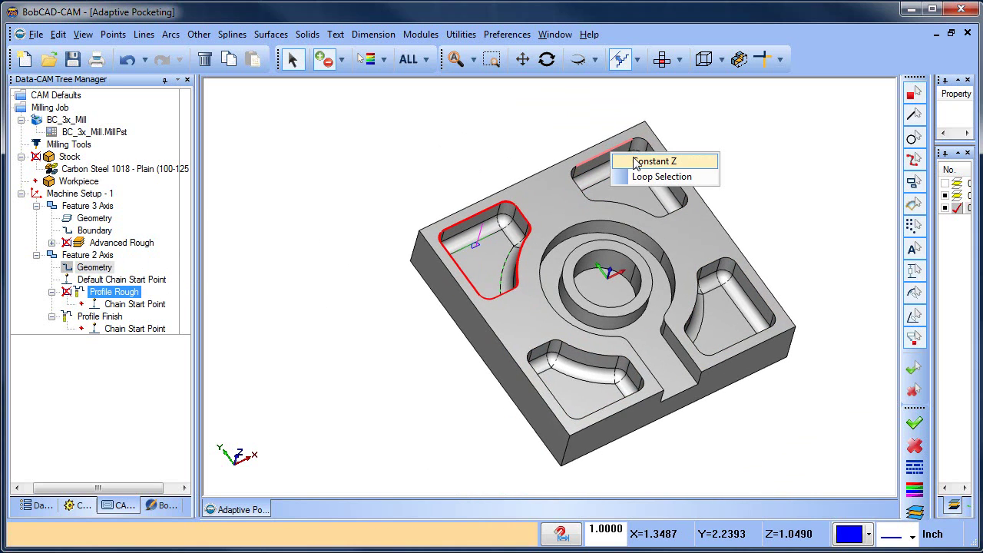
left_click(654, 175)
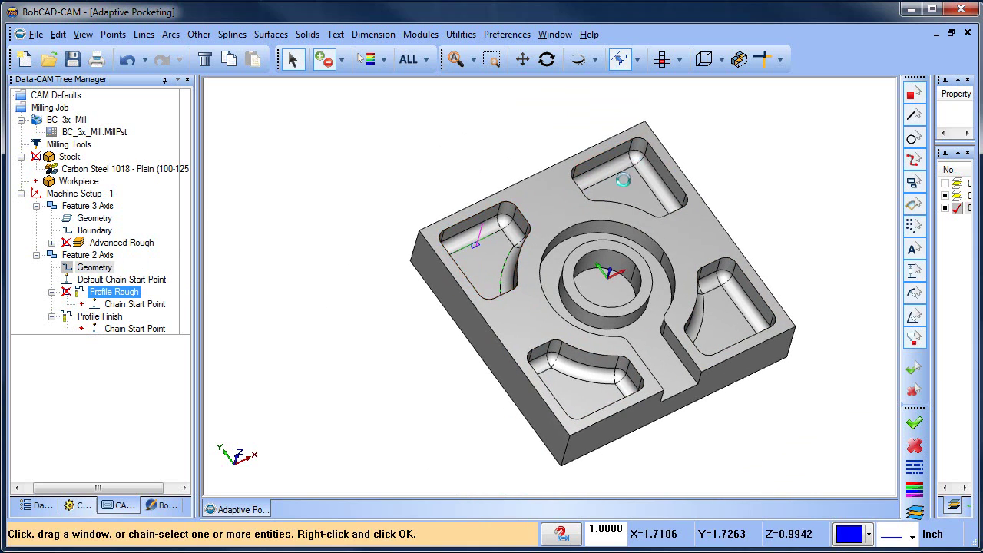
left_click(539, 350)
left_click(572, 371)
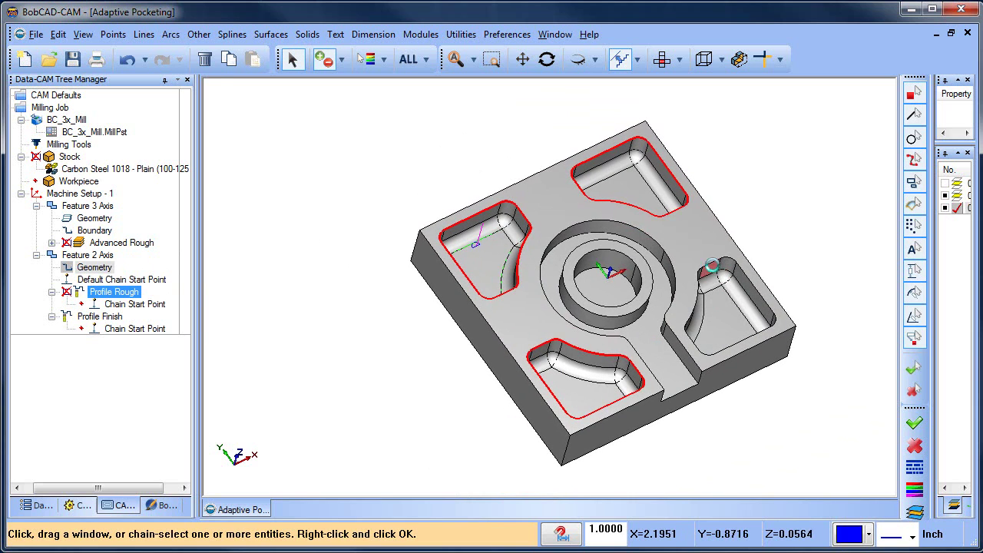
left_click(709, 265)
left_click(746, 274)
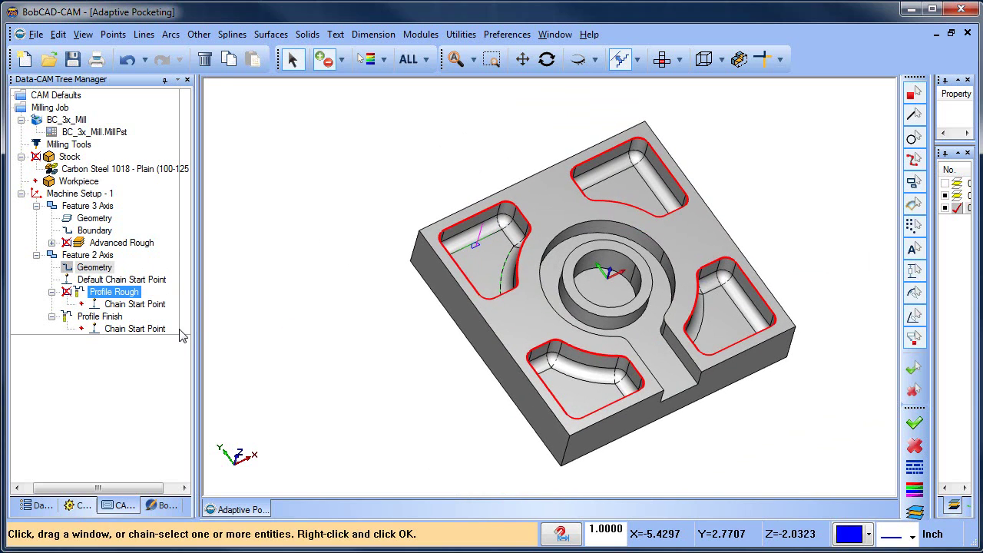
Move the chain start point to the right pocket's lower edge.
right_click(137, 281)
left_click(175, 291)
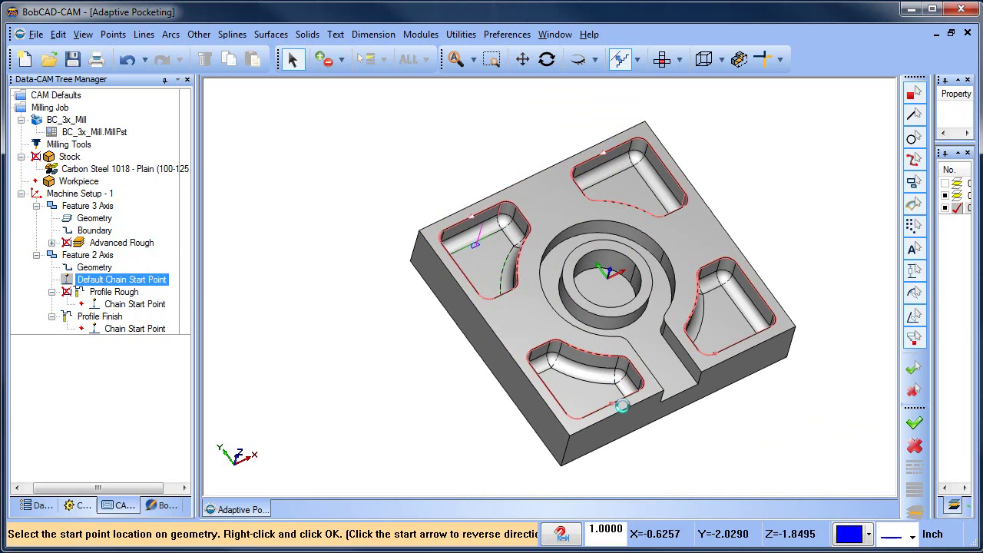
left_click(744, 339)
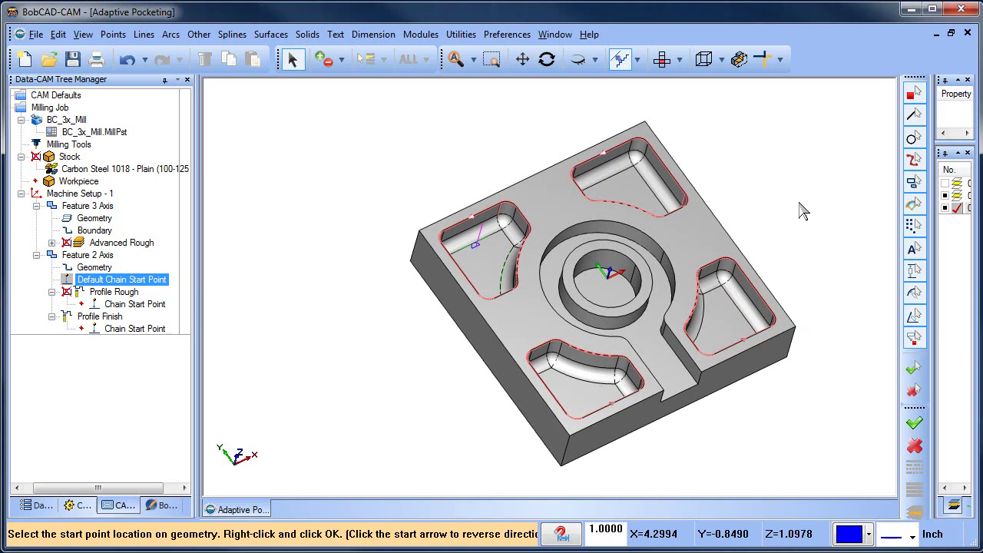
left_click(112, 293)
Recompute the Profile Rough, Profile Finish and Advanced Rough toolpaths.
right_click(112, 293)
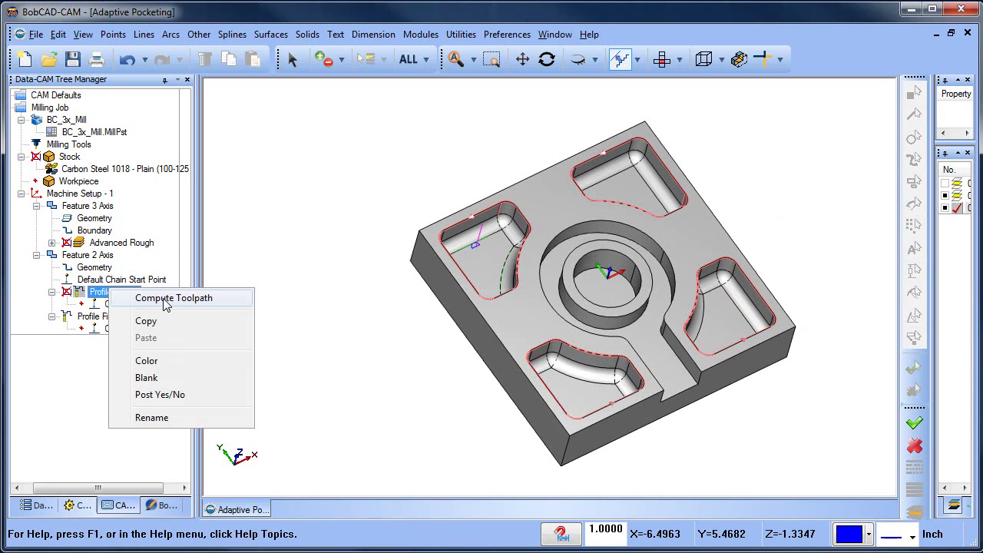
left_click(165, 301)
right_click(106, 318)
left_click(162, 329)
mouse_move(579, 335)
middle_mouse_down()
mouse_move(578, 399)
mouse_move(578, 338)
middle_mouse_up()
left_click(114, 243)
right_click(112, 245)
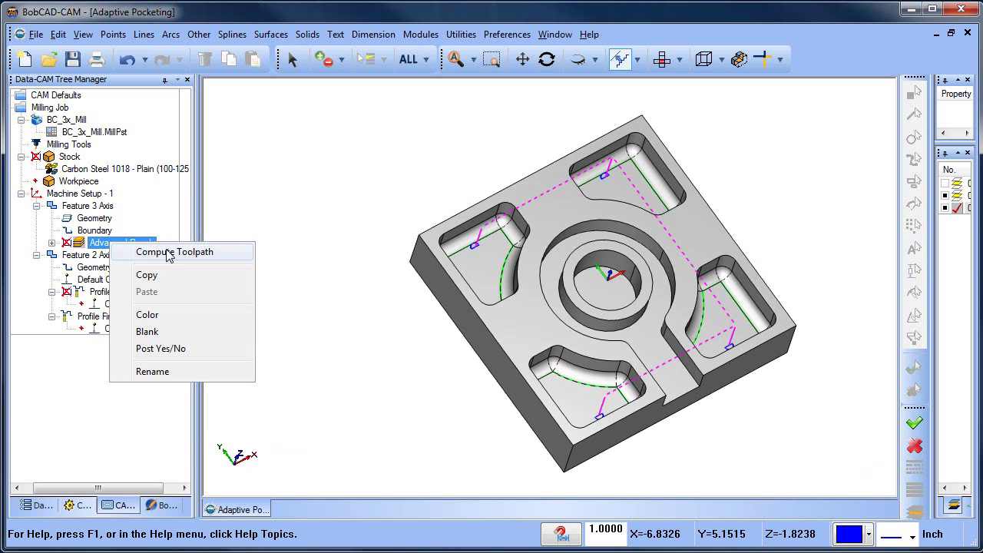
left_click(171, 252)
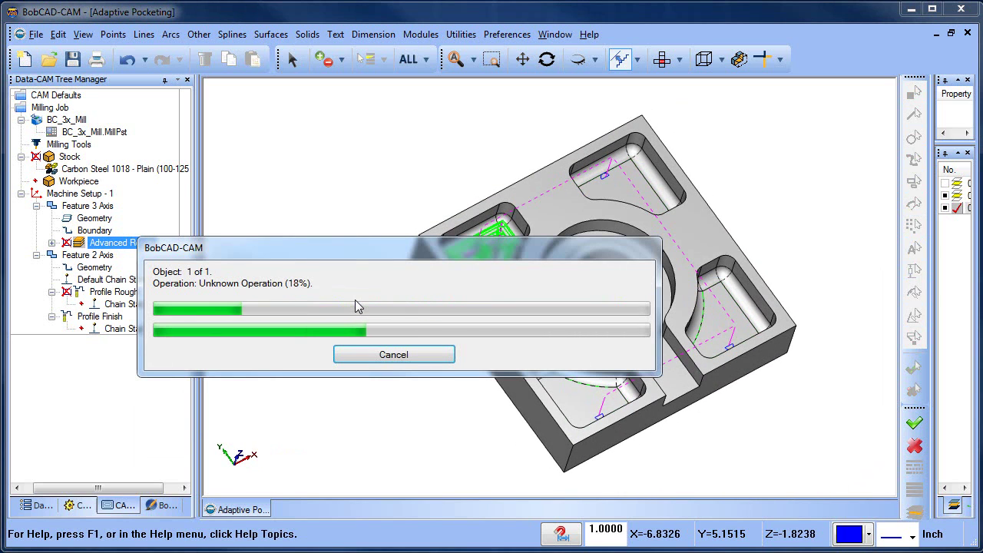